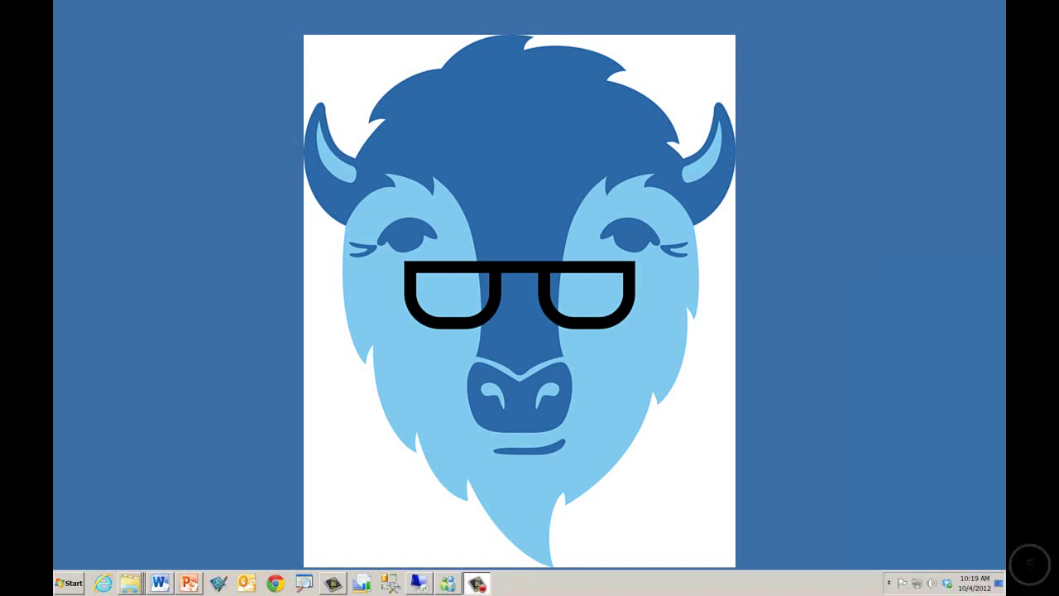
On the remote desktop, open the Objective Scorecard in Dashboard Designer's editor grid
{"action": "left_click", "coordinate": [419, 584]}
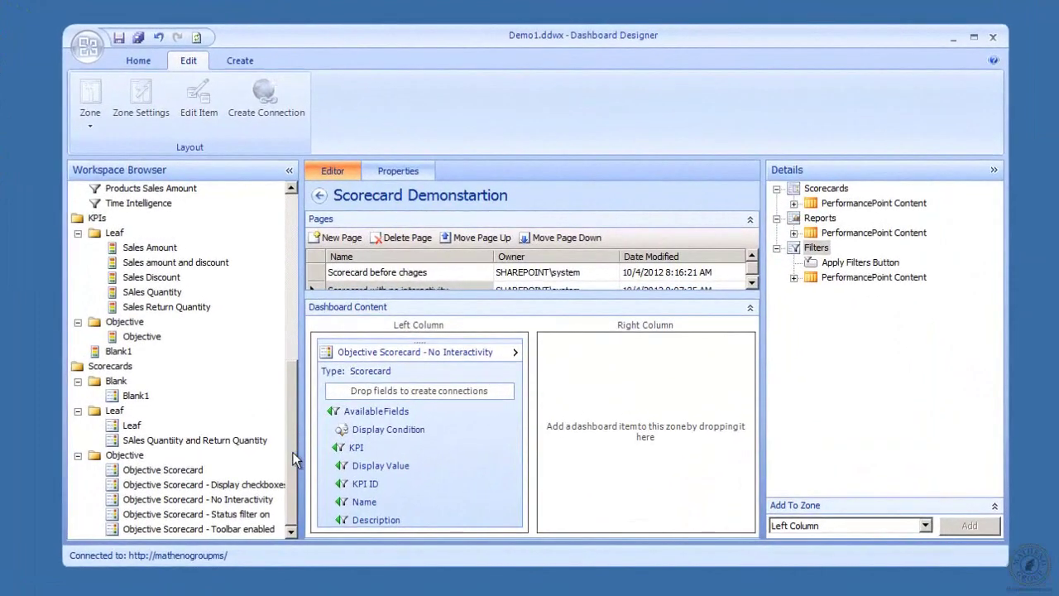
{"action": "left_click", "coordinate": [144, 472]}
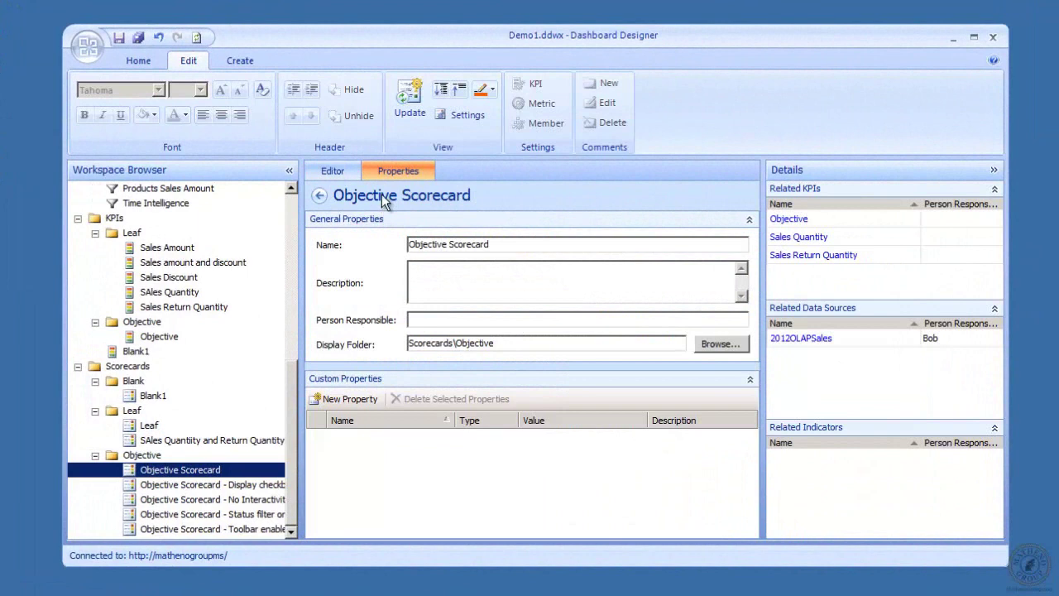
{"action": "left_click", "coordinate": [344, 175]}
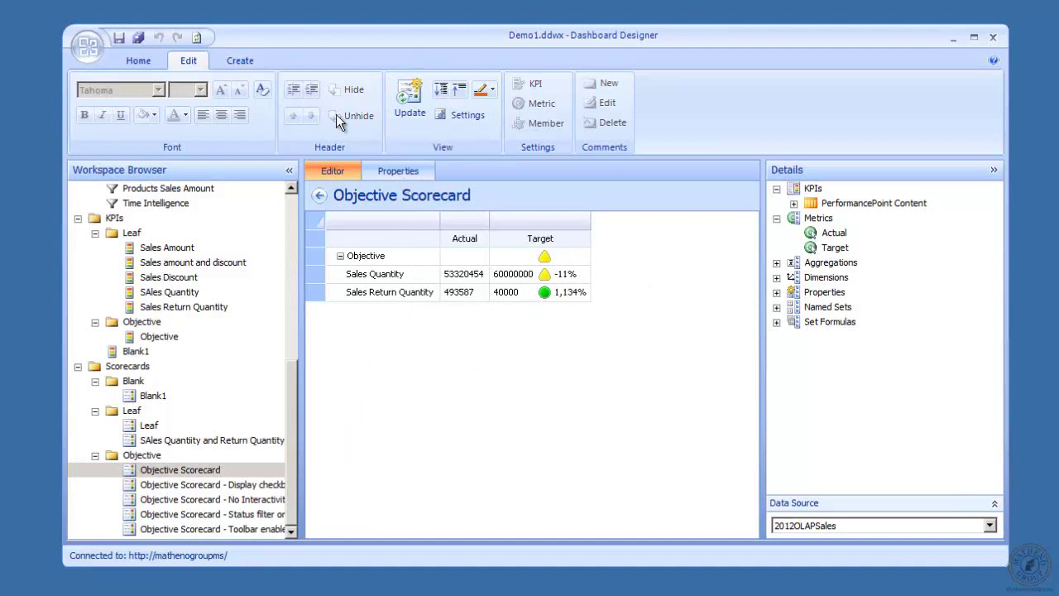
Review the scorecard's Display, Toolbar, Filters and Interactivity view settings, then cancel without changes
{"action": "left_click", "coordinate": [468, 113]}
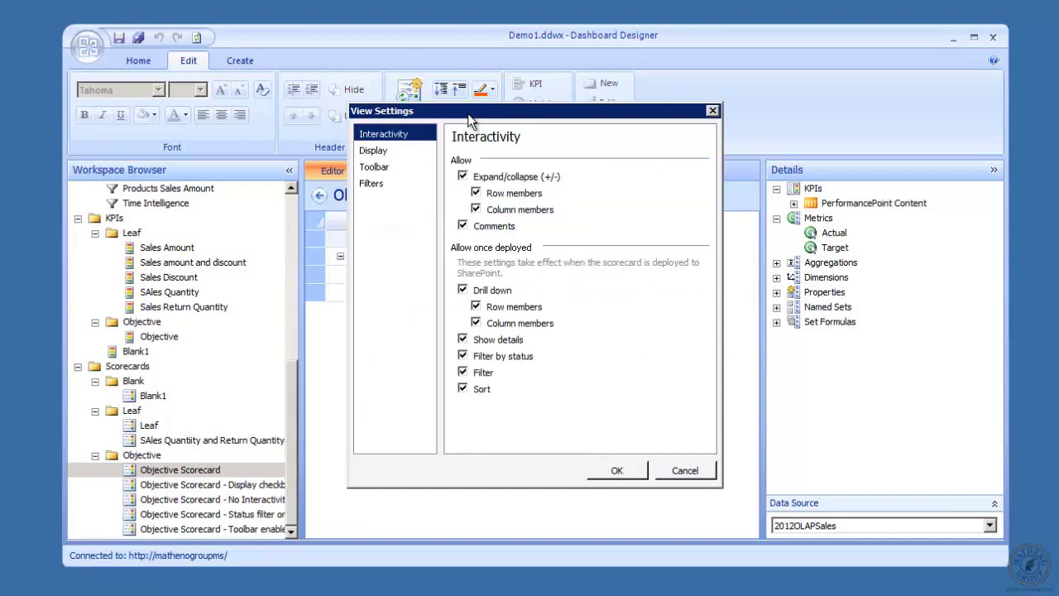
{"action": "left_click", "coordinate": [389, 151]}
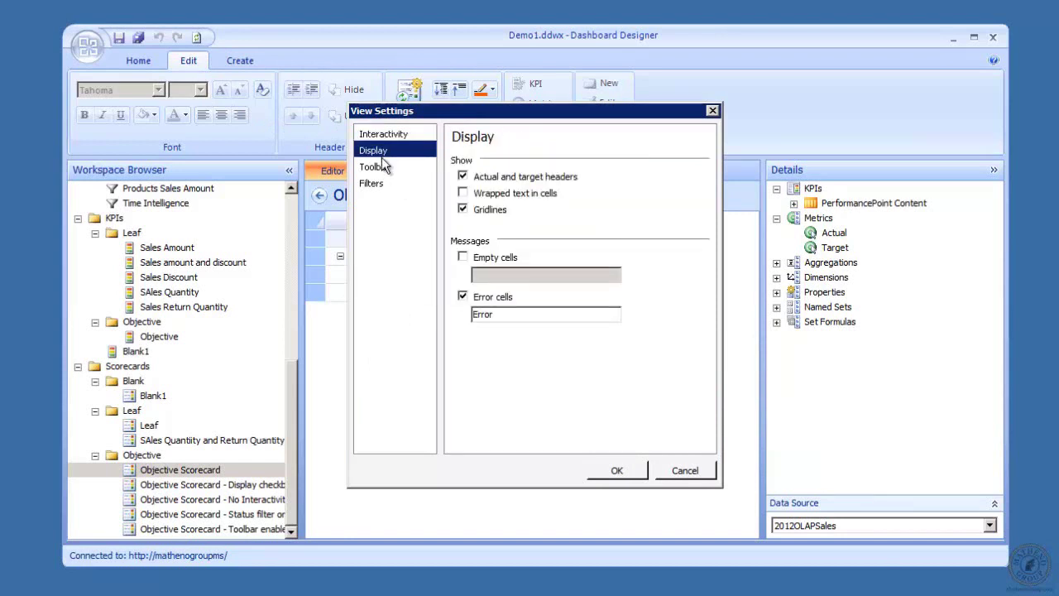
{"action": "left_click", "coordinate": [384, 166]}
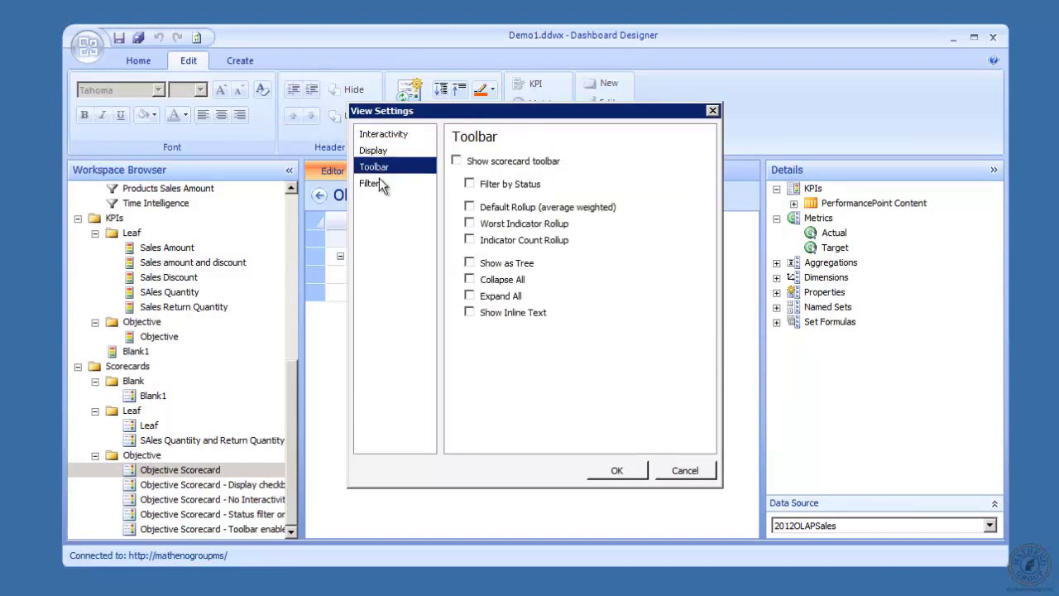
{"action": "left_click", "coordinate": [379, 183]}
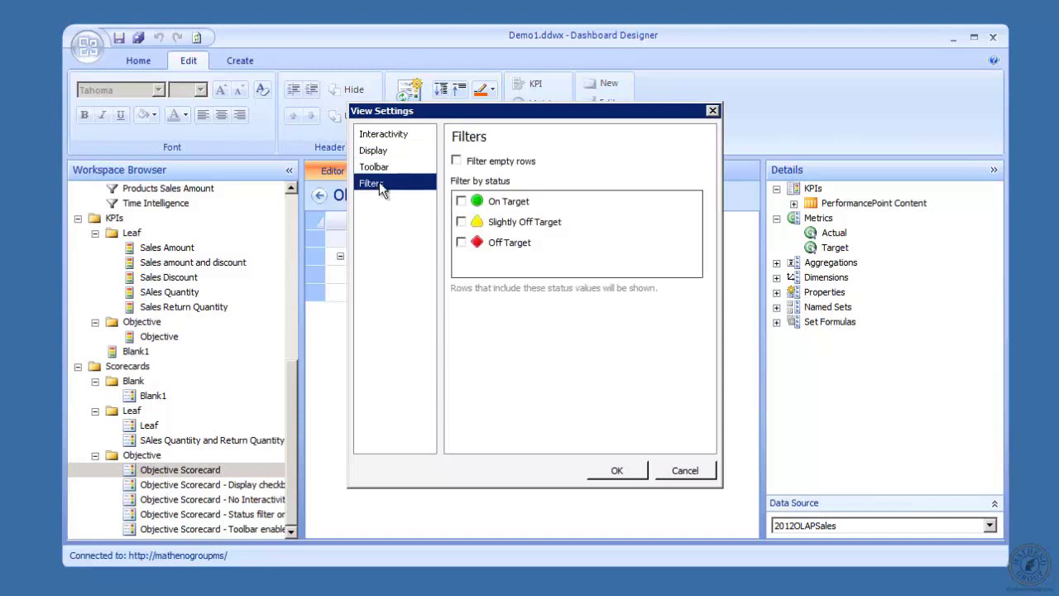
{"action": "left_click", "coordinate": [382, 138]}
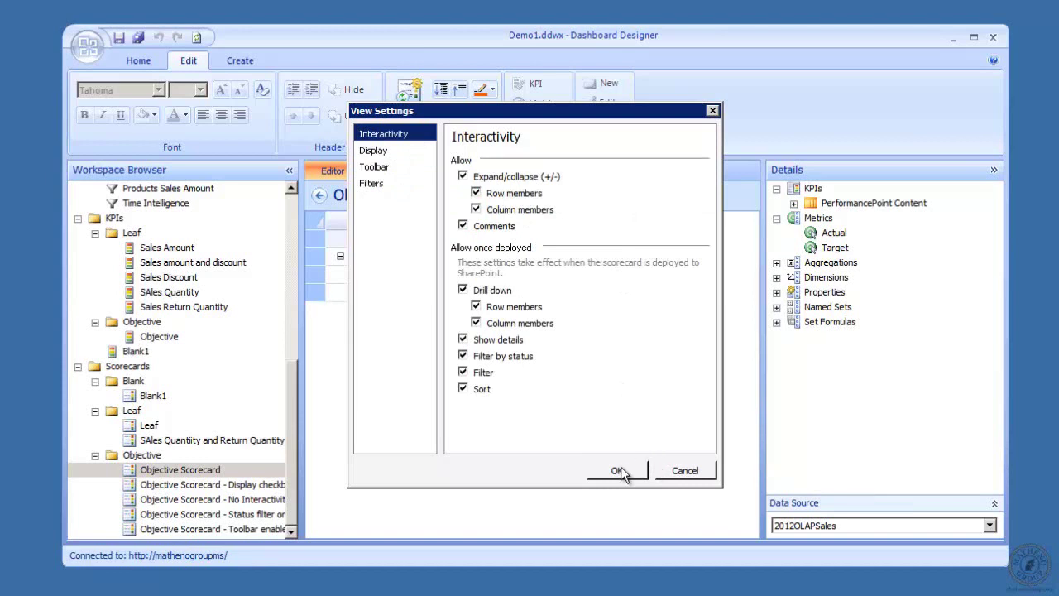
{"action": "left_click", "coordinate": [684, 473]}
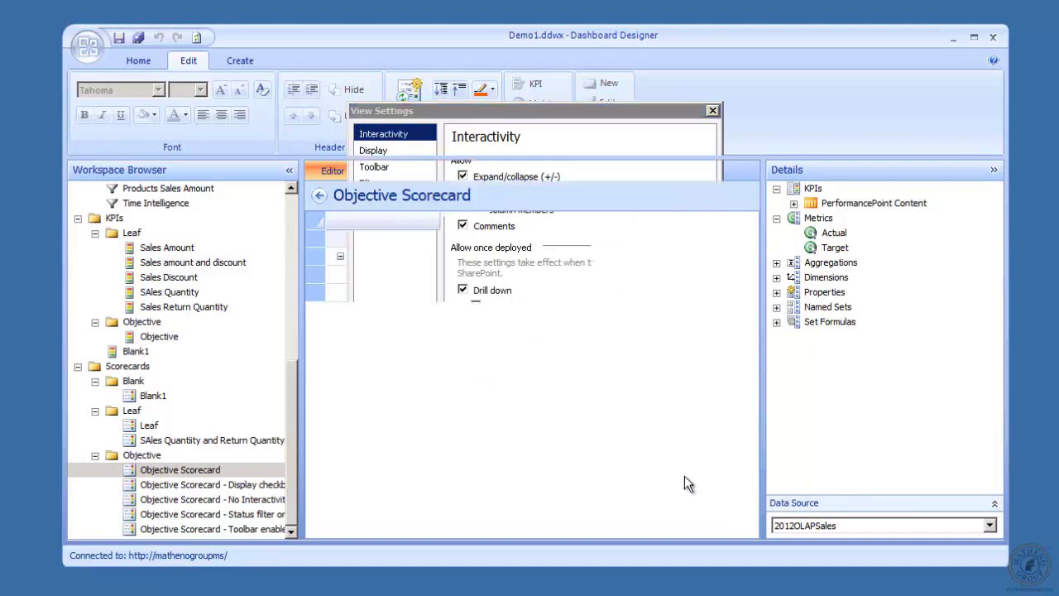
Inspect the Display checkboxes cleared scorecard copy's properties and cleared display options, leaving them unchanged
{"action": "left_click", "coordinate": [195, 486]}
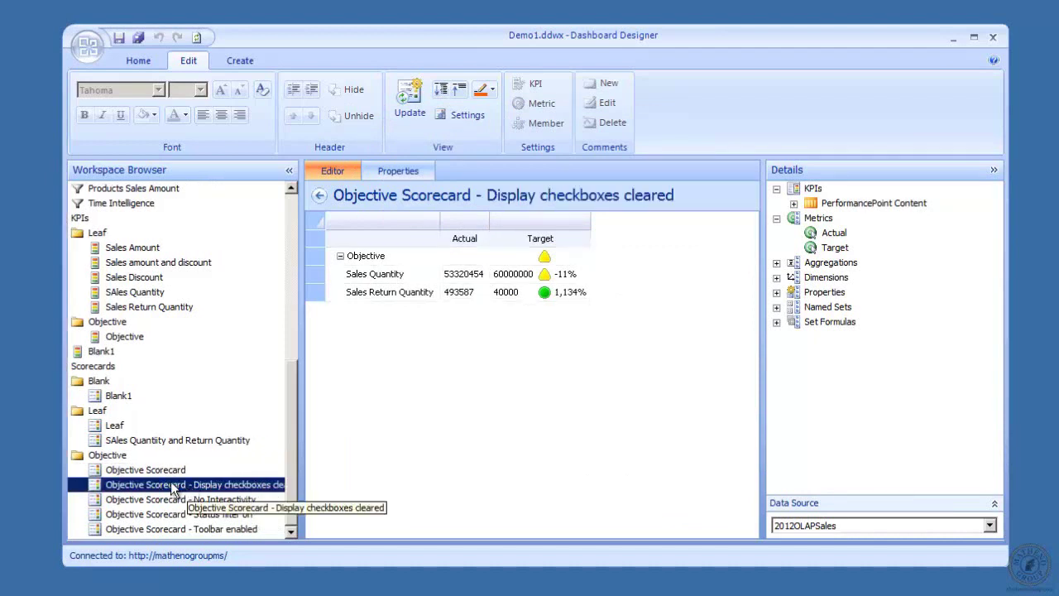
{"action": "left_click", "coordinate": [396, 170]}
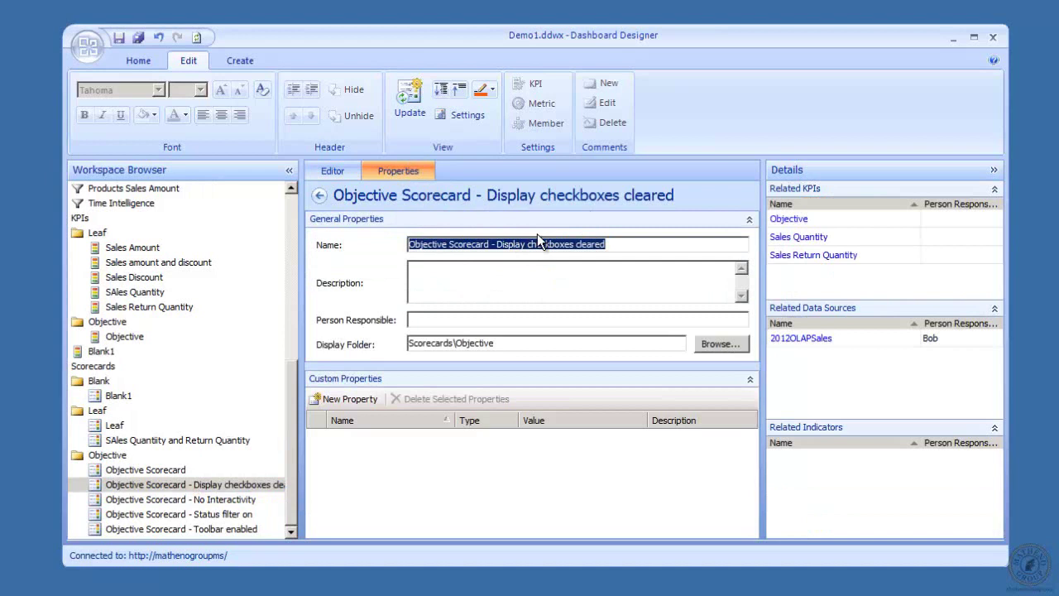
{"action": "left_click", "coordinate": [343, 176]}
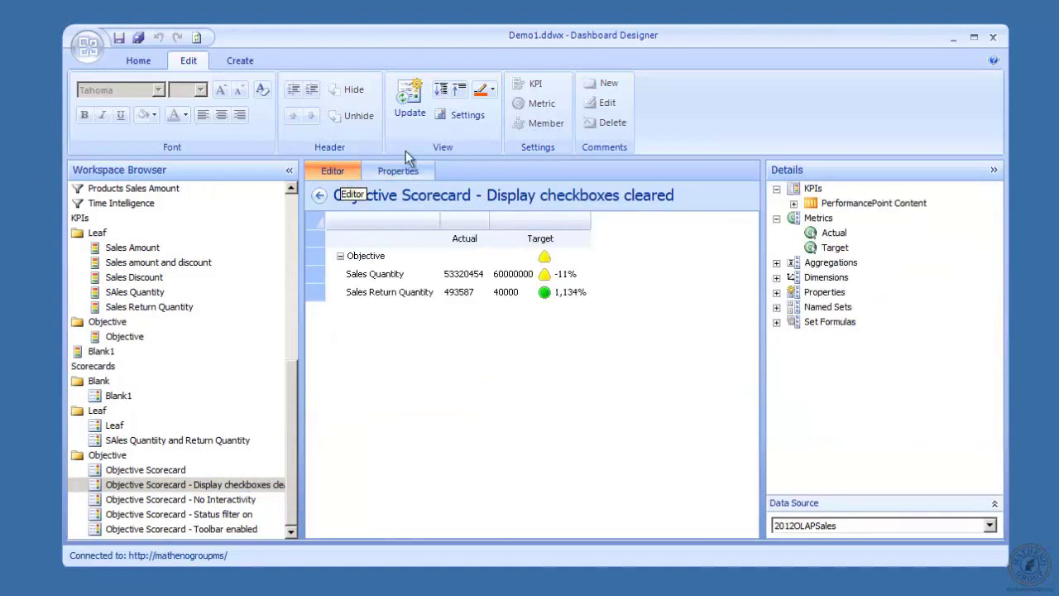
{"action": "left_click", "coordinate": [459, 119]}
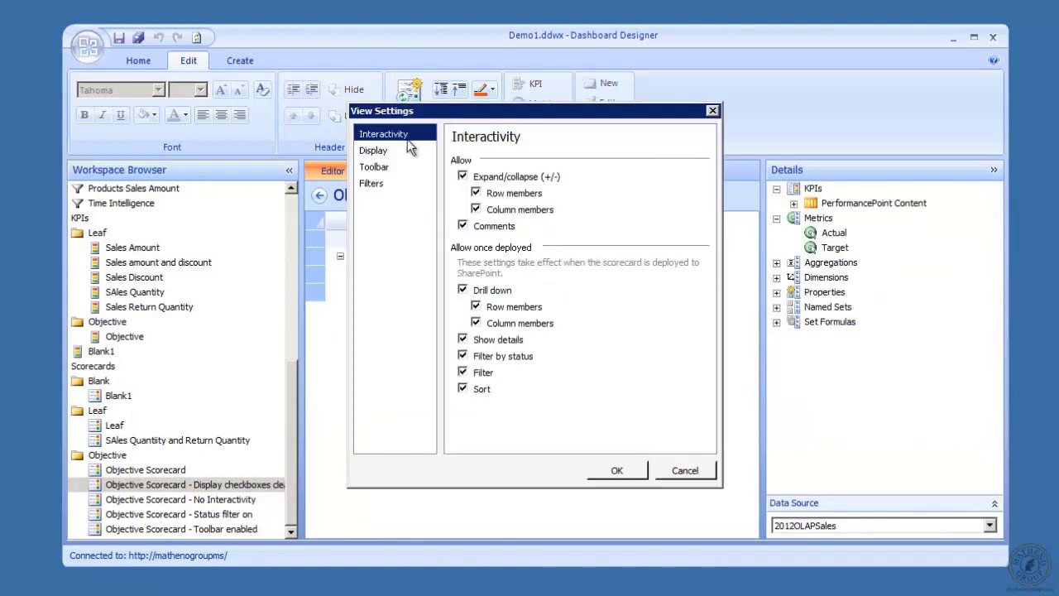
{"action": "left_click", "coordinate": [374, 151]}
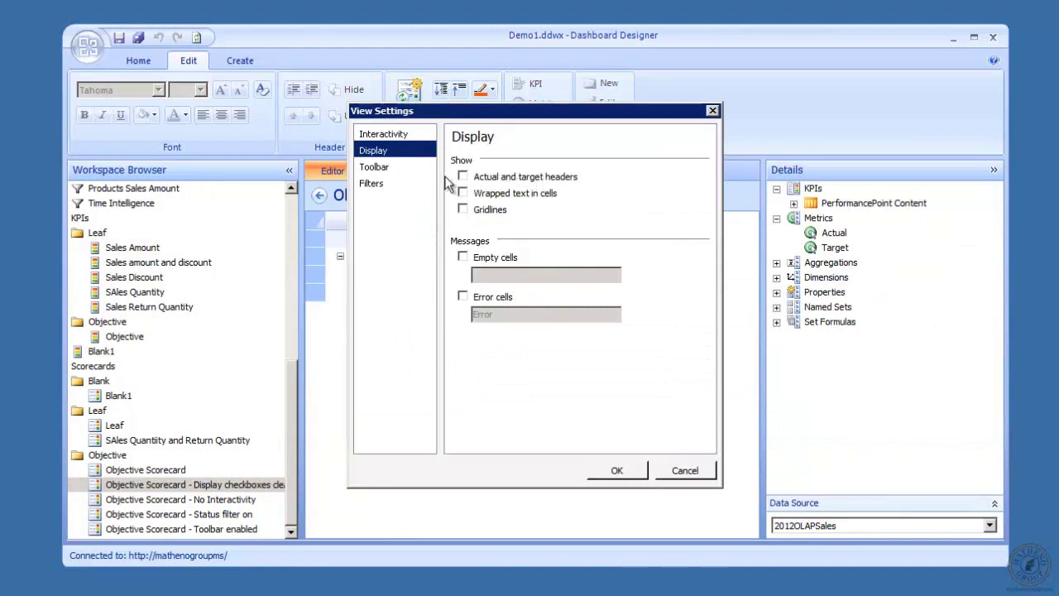
{"action": "left_click", "coordinate": [684, 470]}
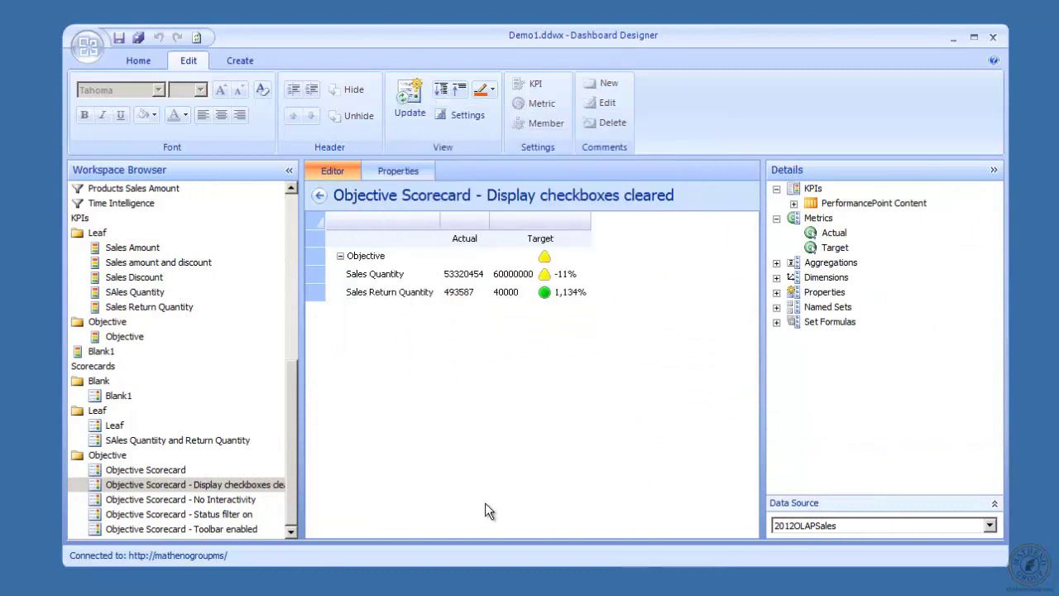
Inspect the No Interactivity scorecard copy's view settings and cancel unchanged
{"action": "left_click", "coordinate": [199, 500]}
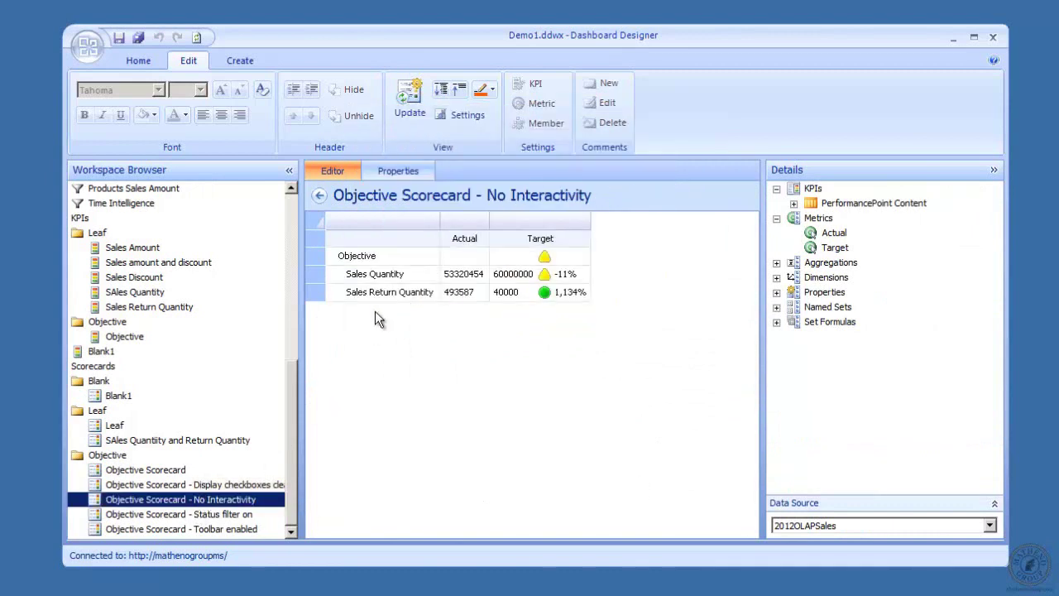
{"action": "left_click", "coordinate": [469, 117]}
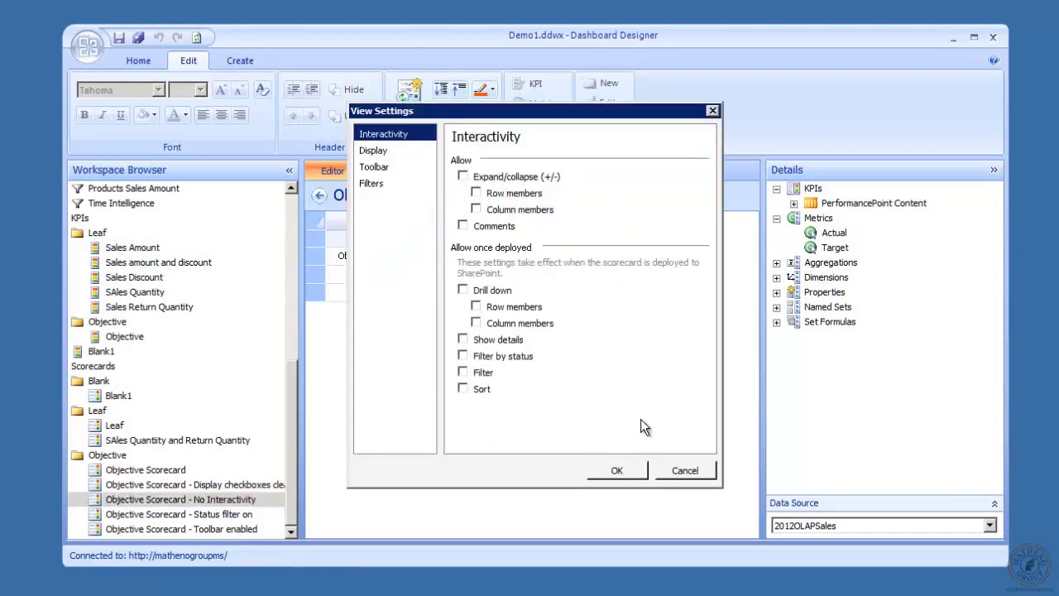
{"action": "left_click", "coordinate": [675, 472]}
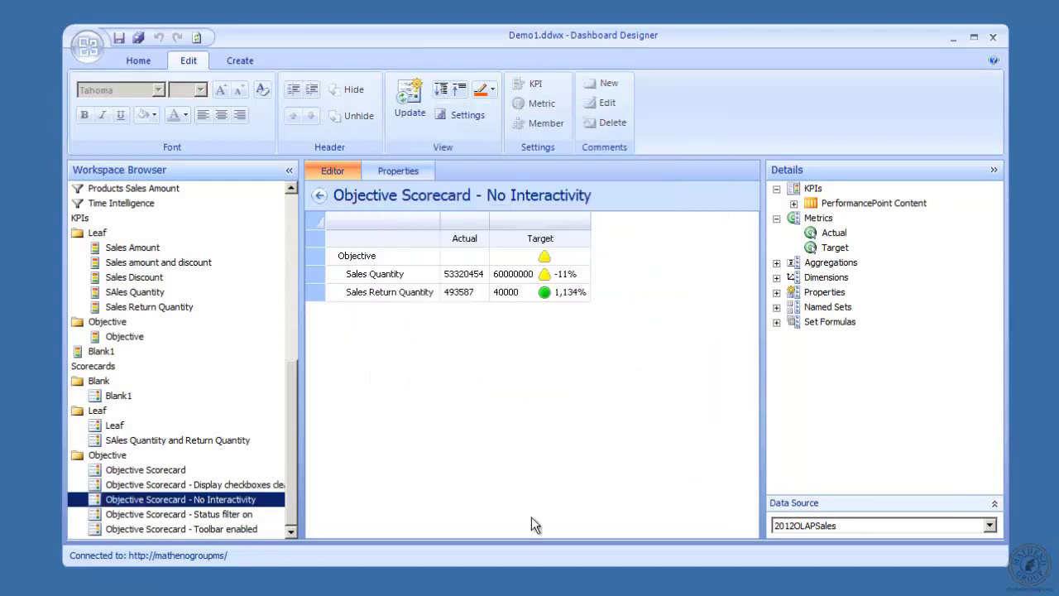
Inspect the Status filter on scorecard copy's filter view settings and cancel unchanged
{"action": "left_click", "coordinate": [171, 513]}
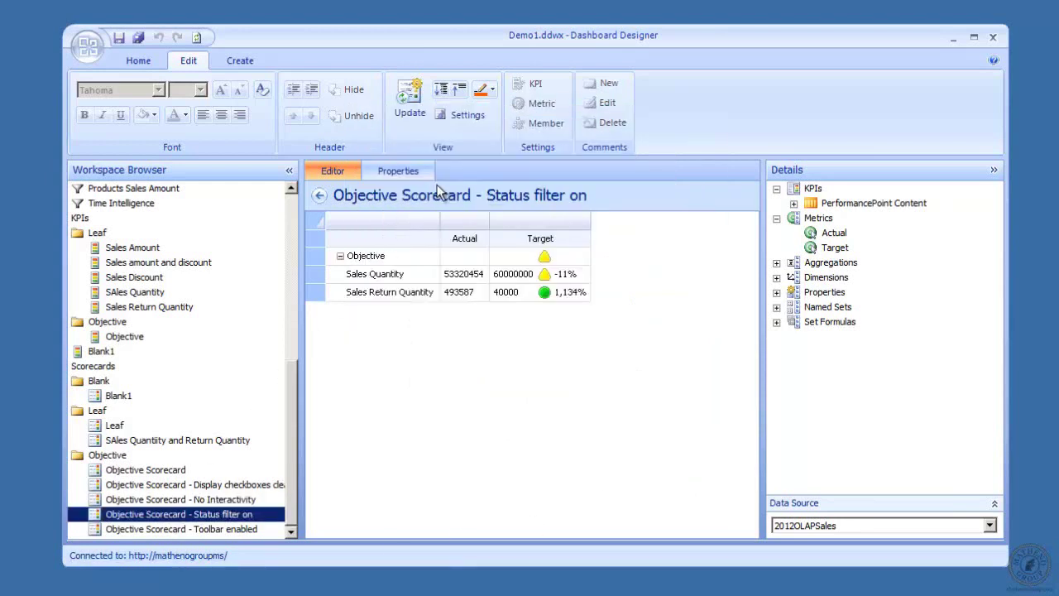
{"action": "left_click", "coordinate": [465, 119]}
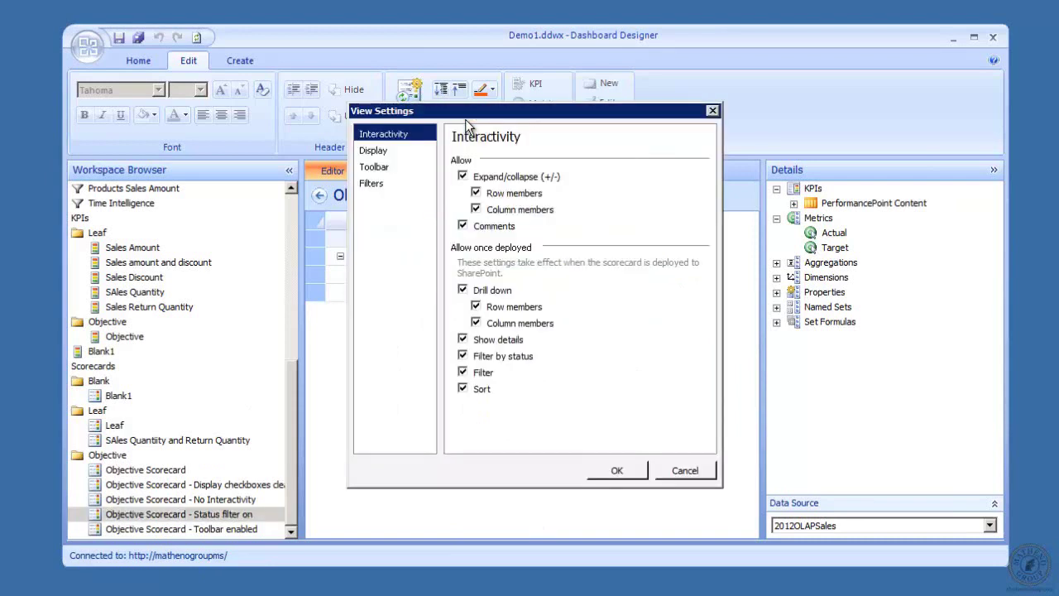
{"action": "left_click", "coordinate": [377, 183]}
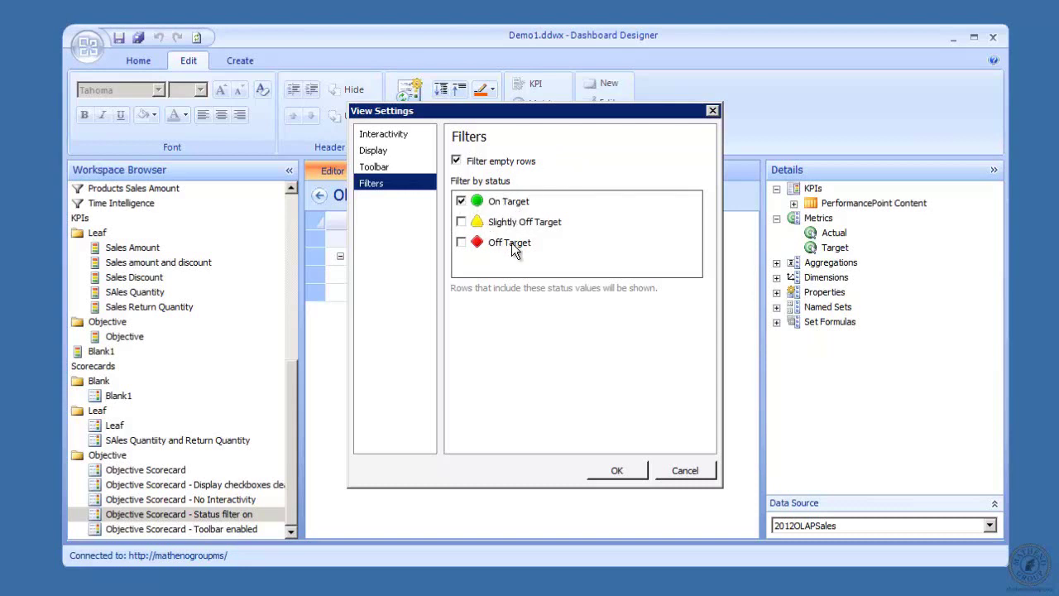
{"action": "left_click", "coordinate": [676, 469]}
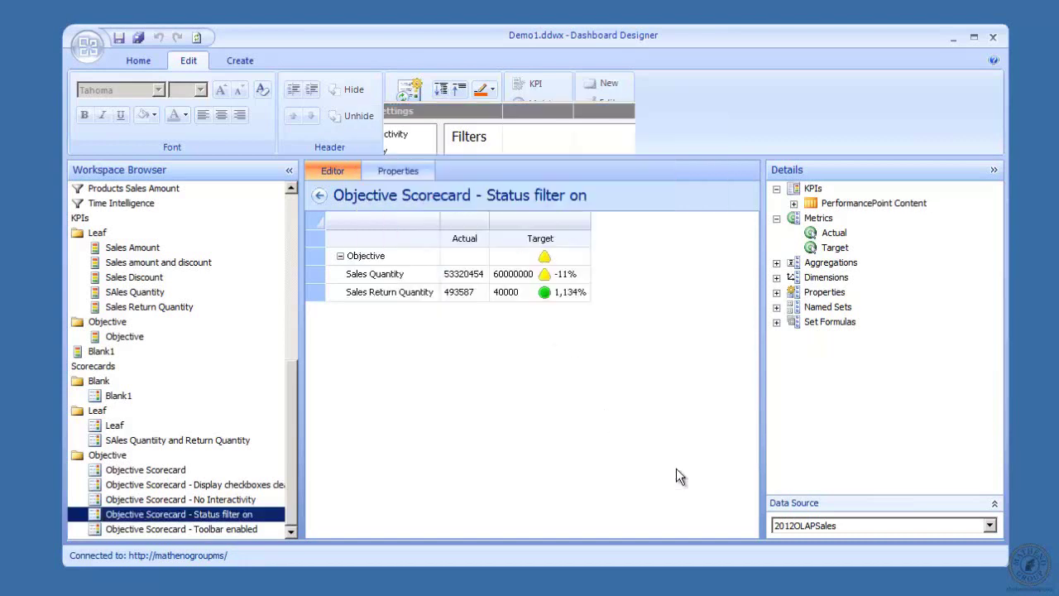
Review the Toolbar enabled copy's toolbar view settings and cancel unchanged
{"action": "left_click", "coordinate": [229, 529]}
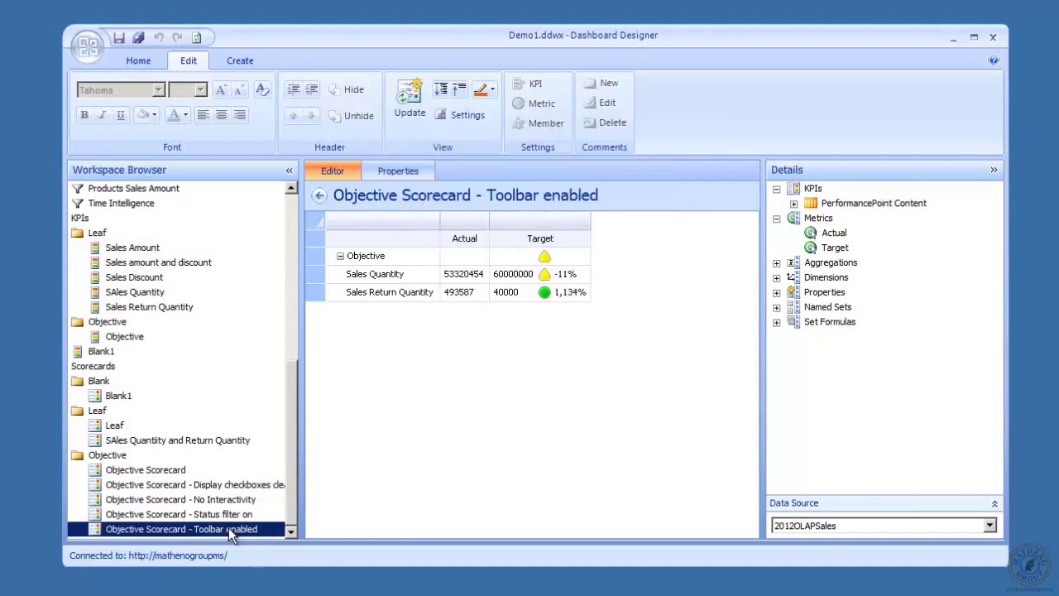
{"action": "left_click", "coordinate": [460, 116]}
{"action": "left_click", "coordinate": [392, 168]}
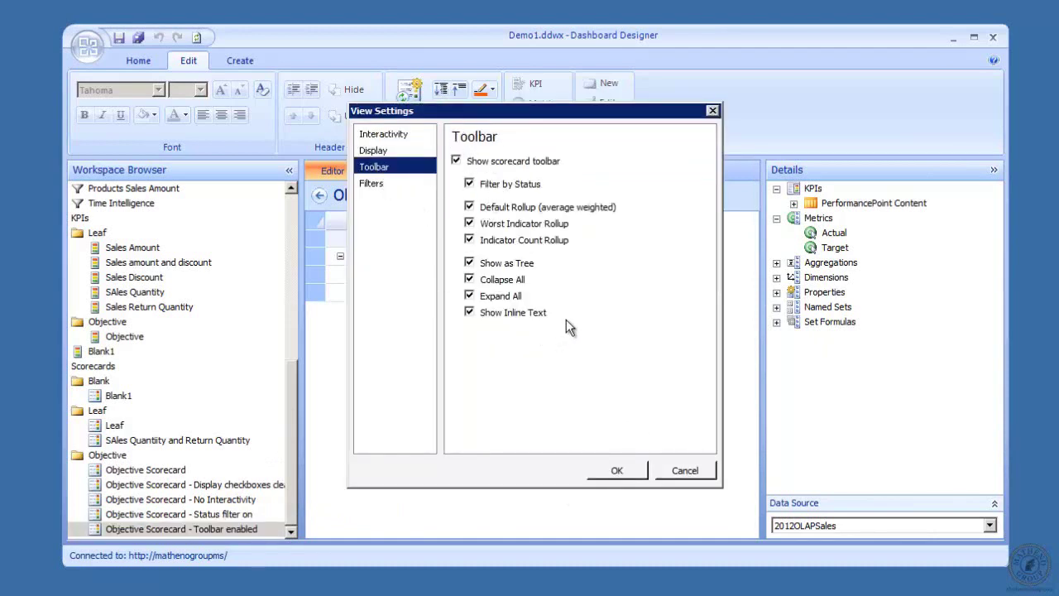
{"action": "left_click", "coordinate": [683, 471]}
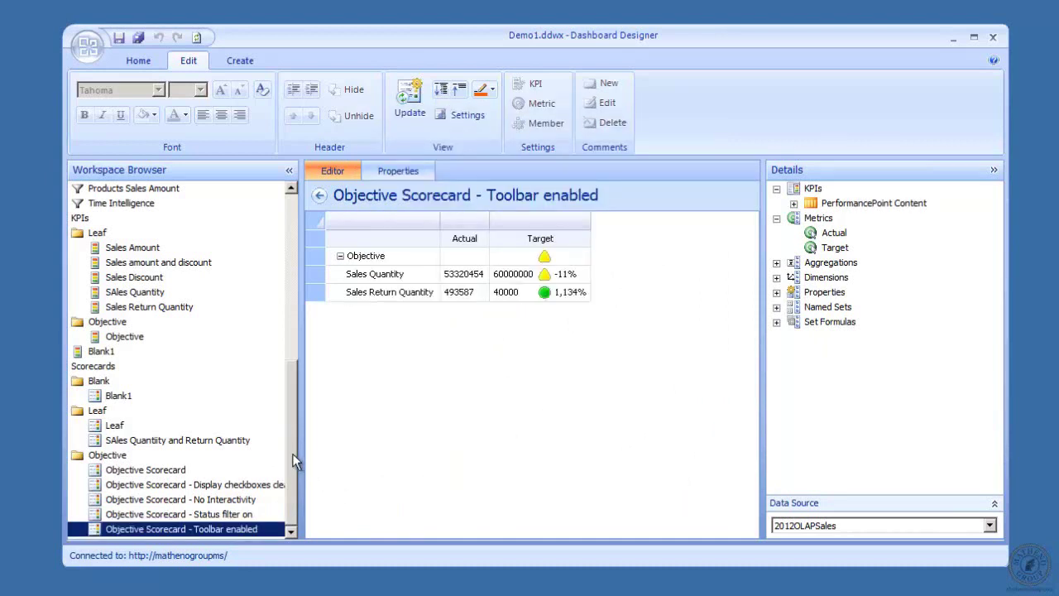
Open the Scorecard Demonstartion dashboard and enlarge the editor to show its five pages
{"action": "left_click_drag", "start_coordinate": [293, 453], "coordinate": [289, 347]}
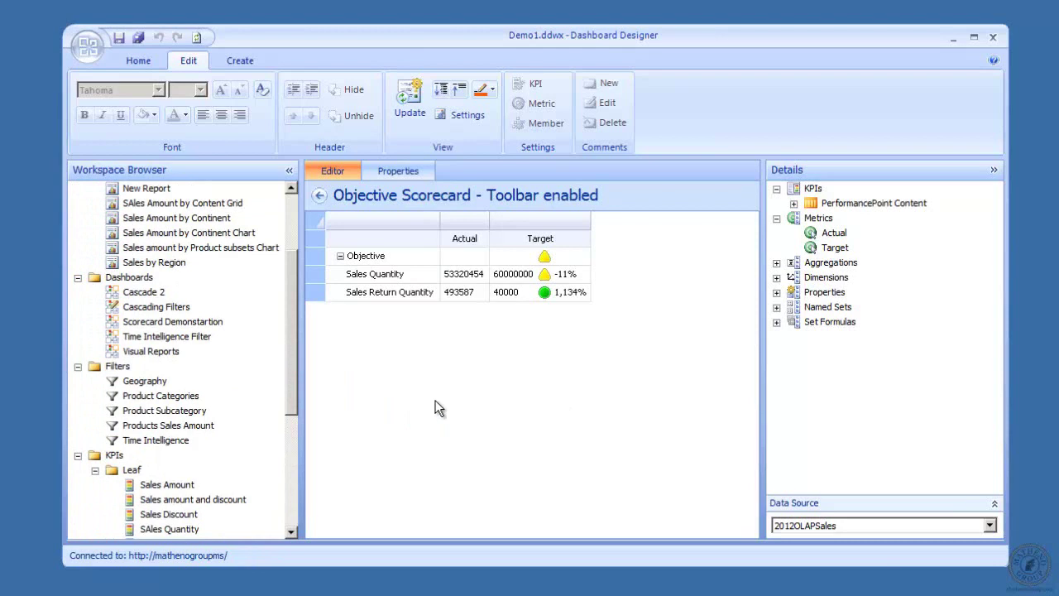
{"action": "double_click", "coordinate": [171, 324]}
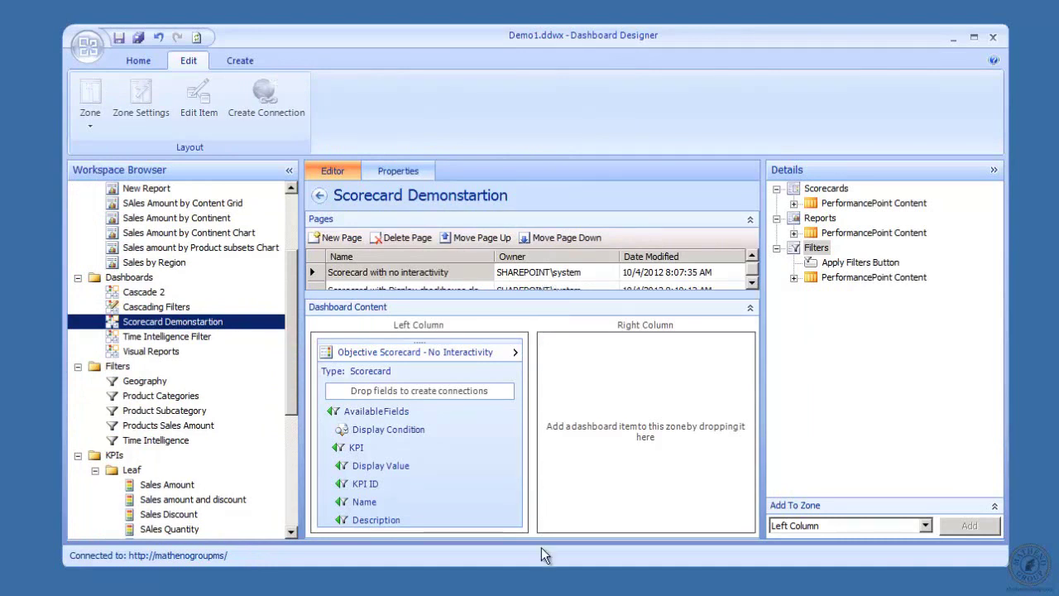
{"action": "left_click_drag", "start_coordinate": [538, 564], "coordinate": [538, 595]}
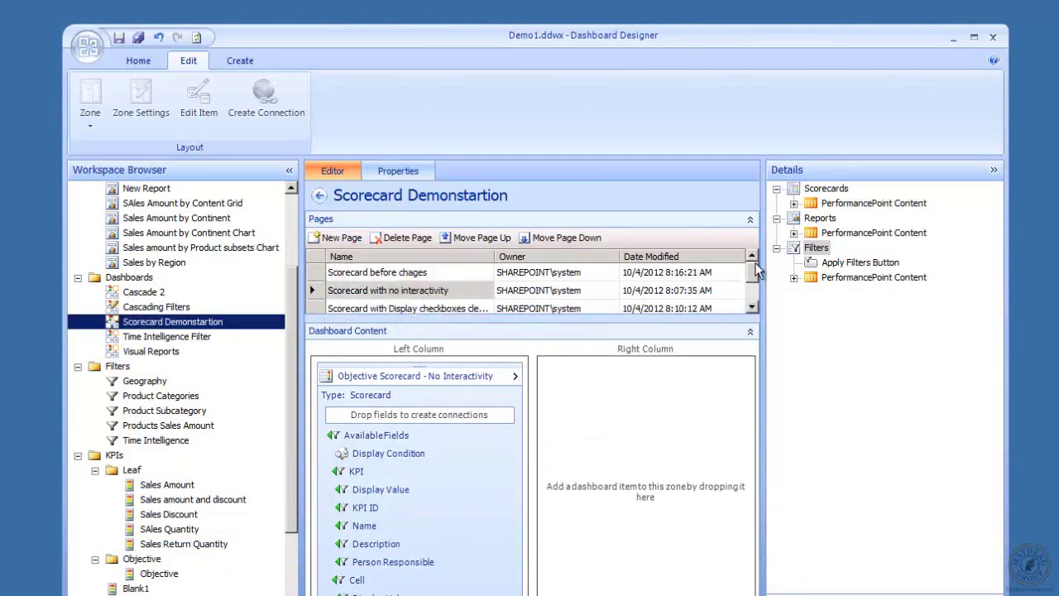
{"action": "double_click", "coordinate": [457, 272]}
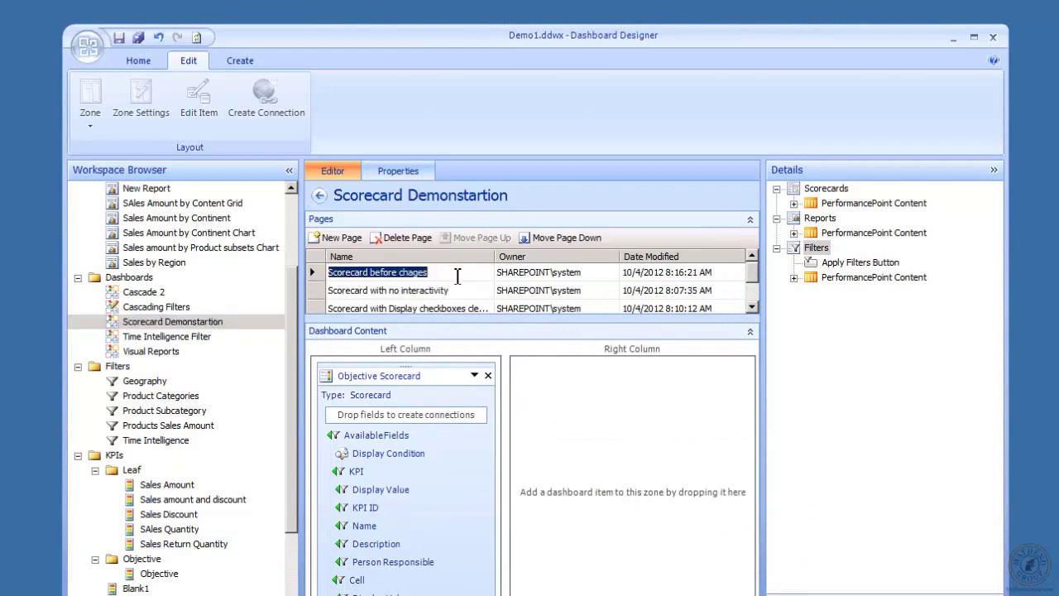
{"action": "left_click", "coordinate": [751, 307]}
{"action": "left_click", "coordinate": [751, 307]}
{"action": "left_click", "coordinate": [752, 307]}
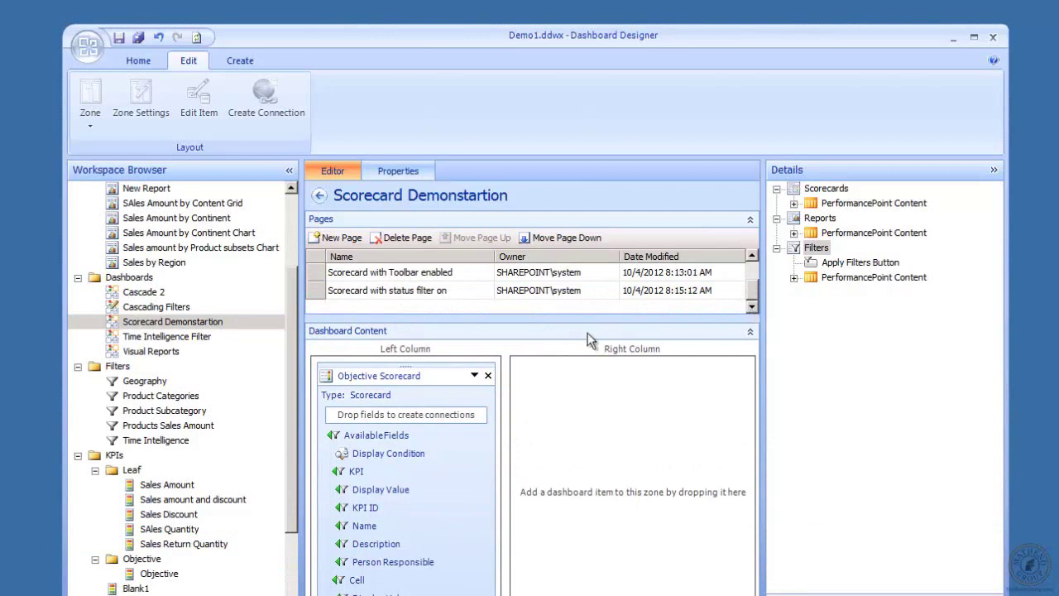
{"action": "right_click", "coordinate": [151, 327]}
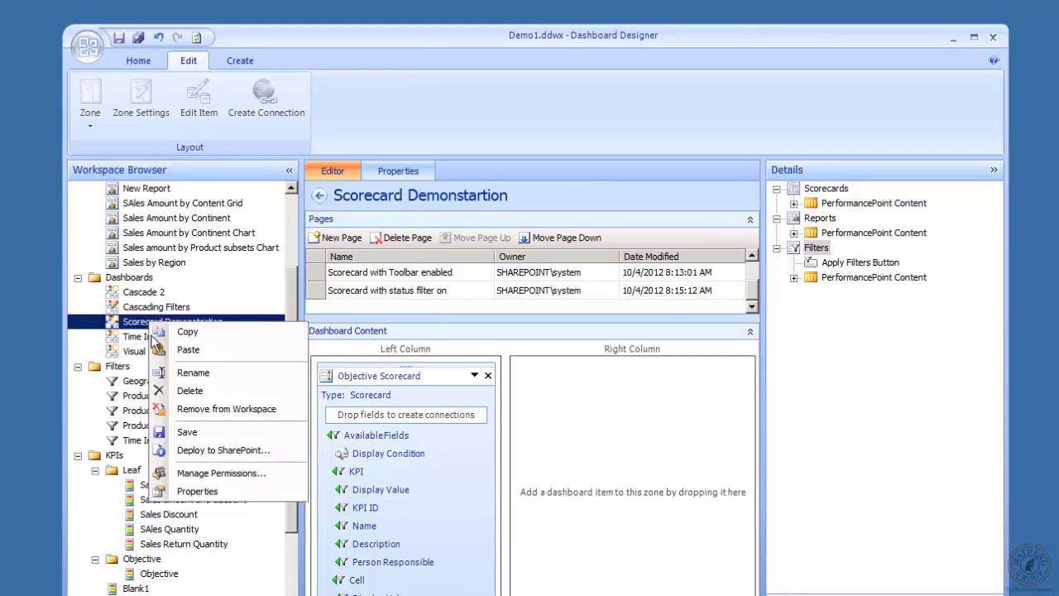
Deploy the Scorecard Demonstartion dashboard to SharePoint and widen the browser window
{"action": "left_click", "coordinate": [216, 452]}
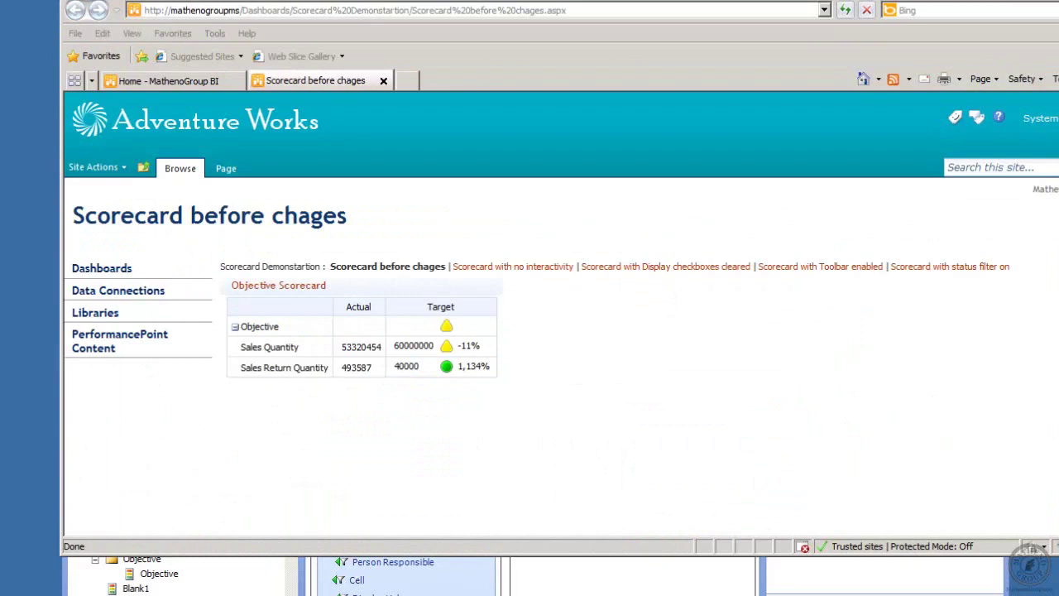
{"action": "left_click_drag", "start_coordinate": [1058, 265], "coordinate": [1032, 274]}
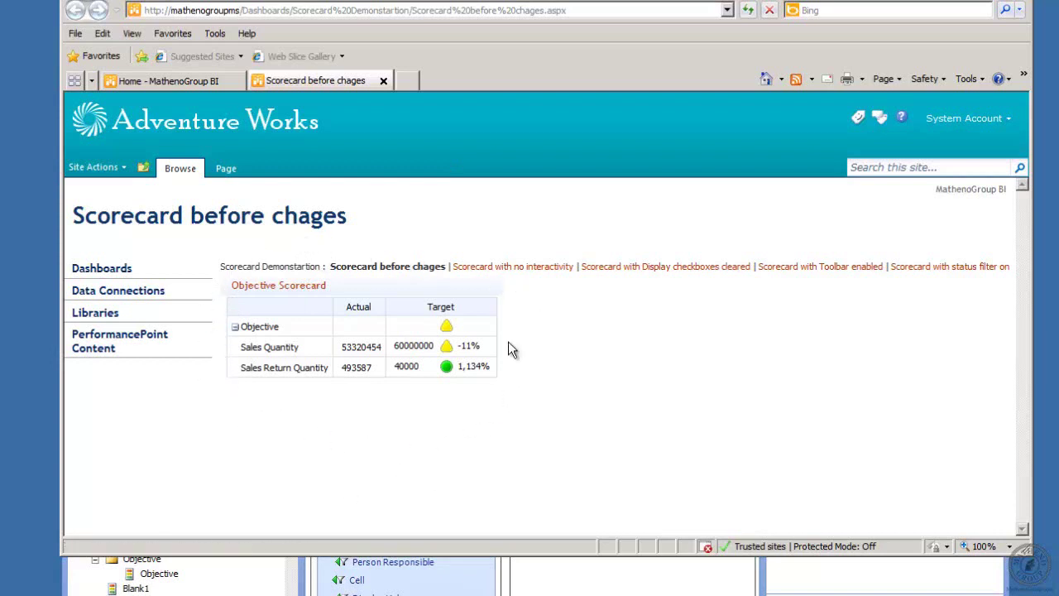
{"action": "left_click", "coordinate": [513, 266]}
View the comments on the 60000000 Sales Quantity target, then close them
{"action": "right_click", "coordinate": [483, 349]}
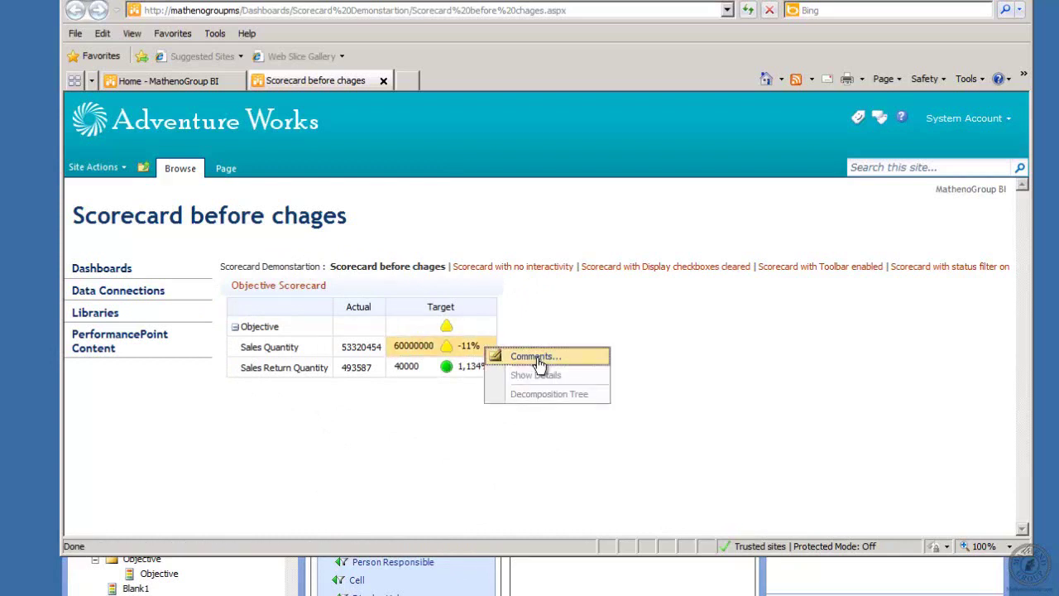
{"action": "left_click", "coordinate": [536, 357]}
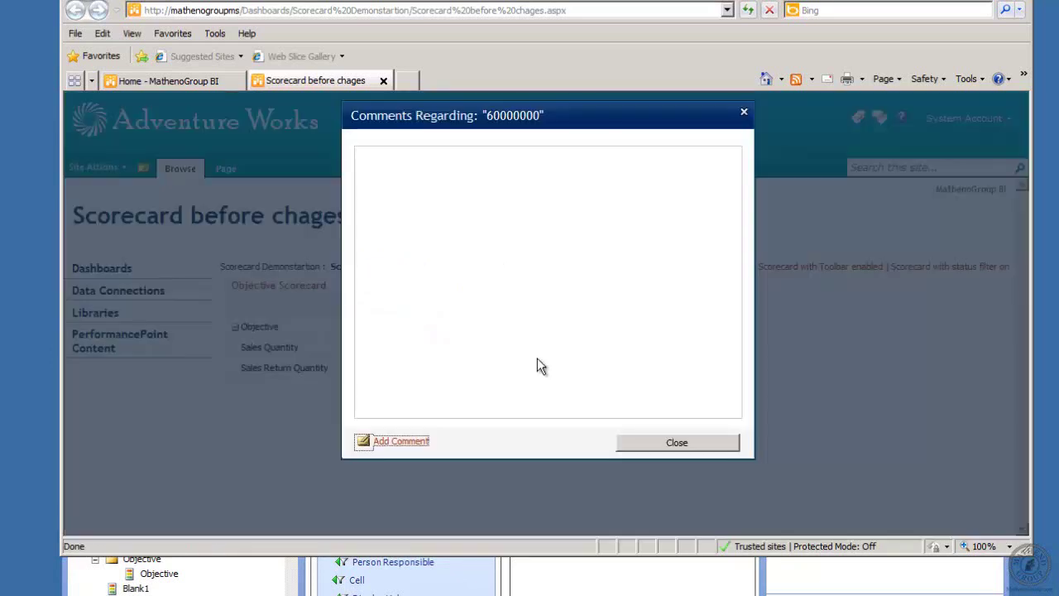
{"action": "left_click", "coordinate": [675, 444]}
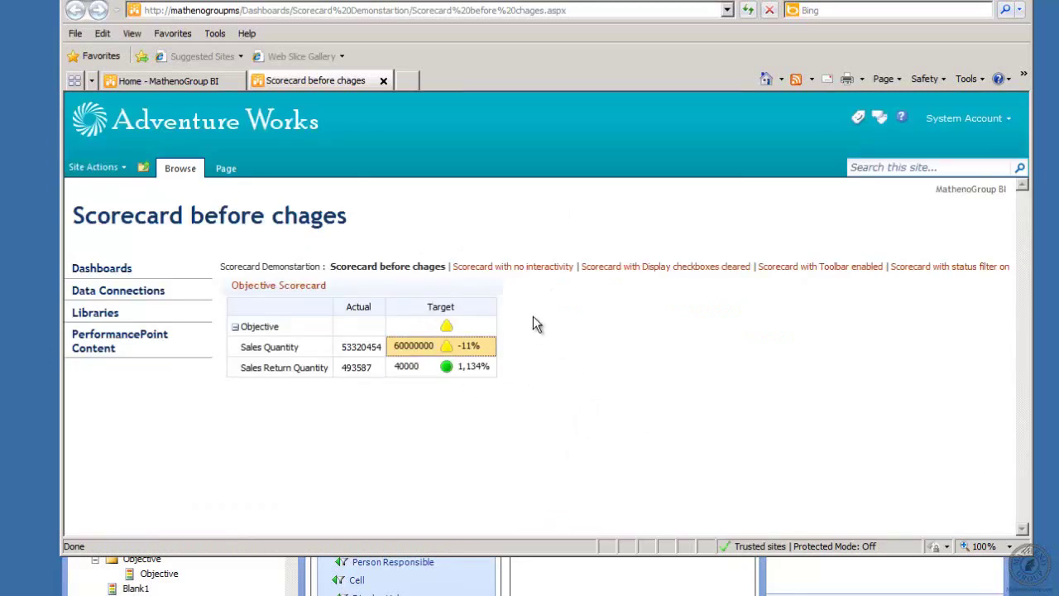
Confirm the no-interactivity page's Sales Quantity target gives only the browser menu, then return
{"action": "left_click", "coordinate": [483, 269]}
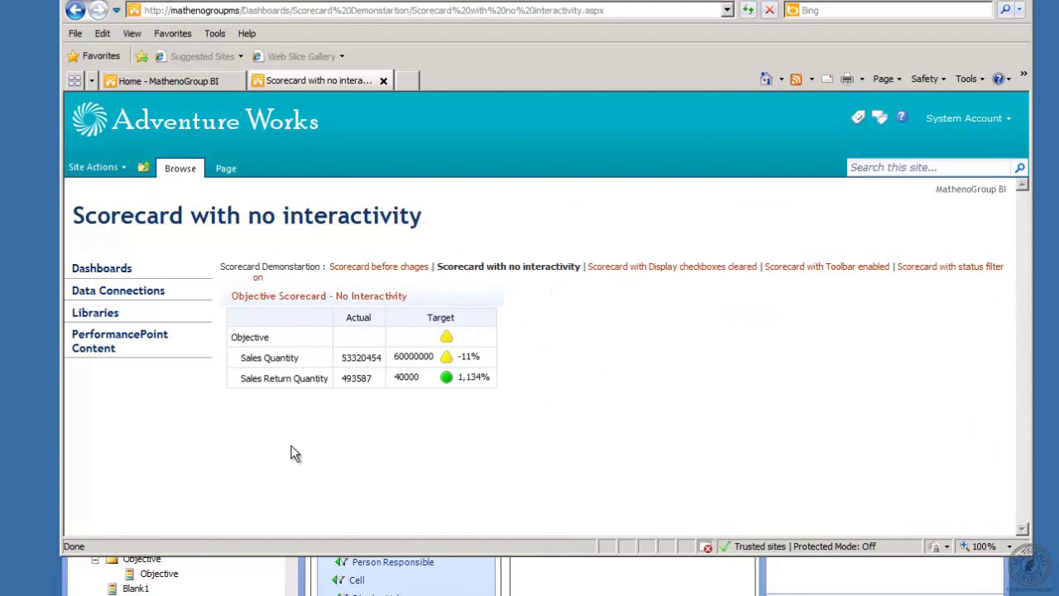
{"action": "right_click", "coordinate": [491, 360]}
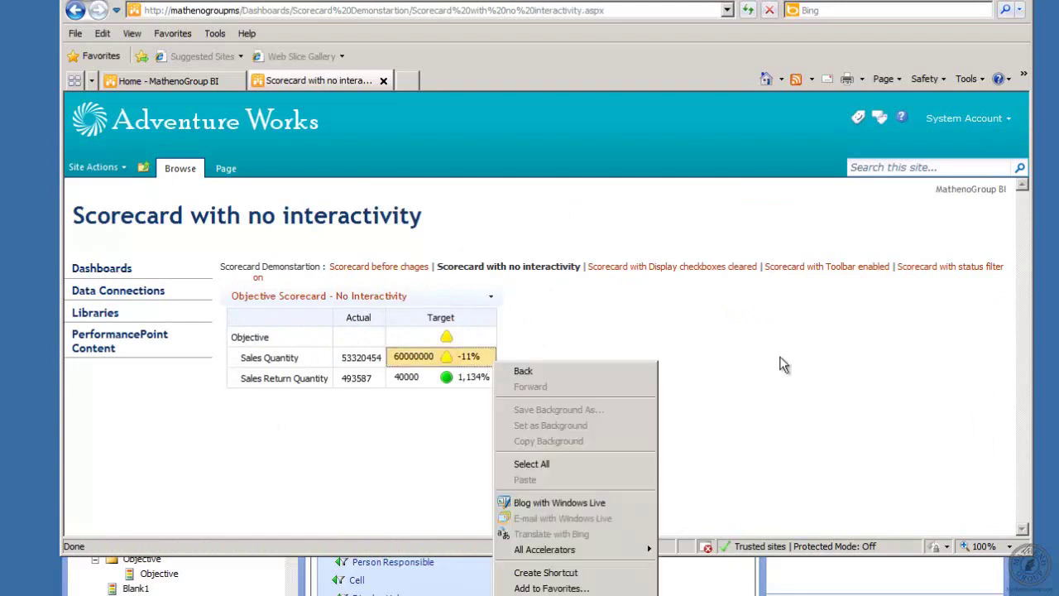
{"action": "left_click", "coordinate": [730, 404]}
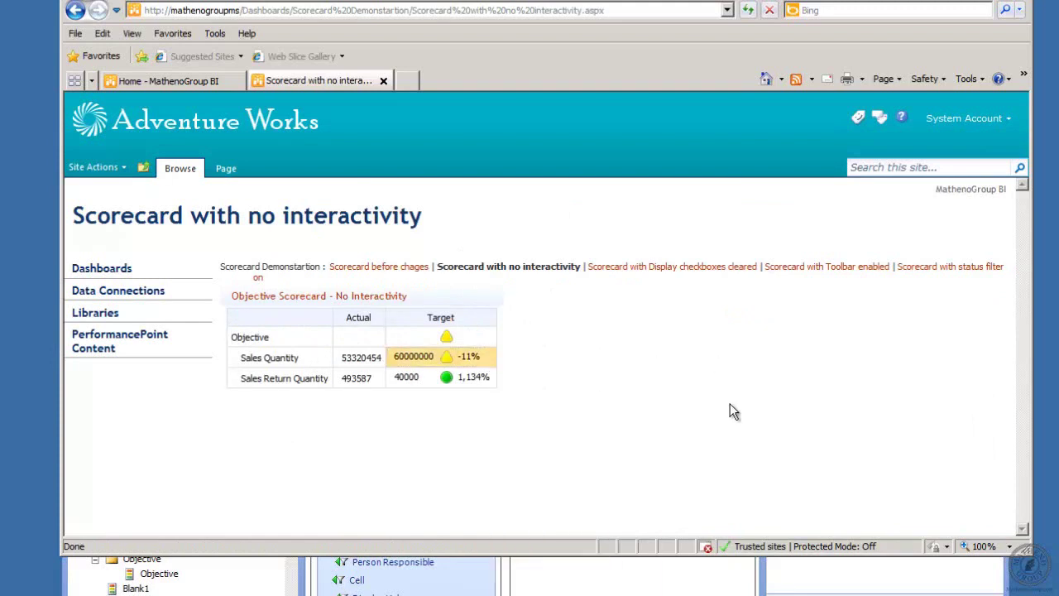
{"action": "right_click", "coordinate": [488, 355]}
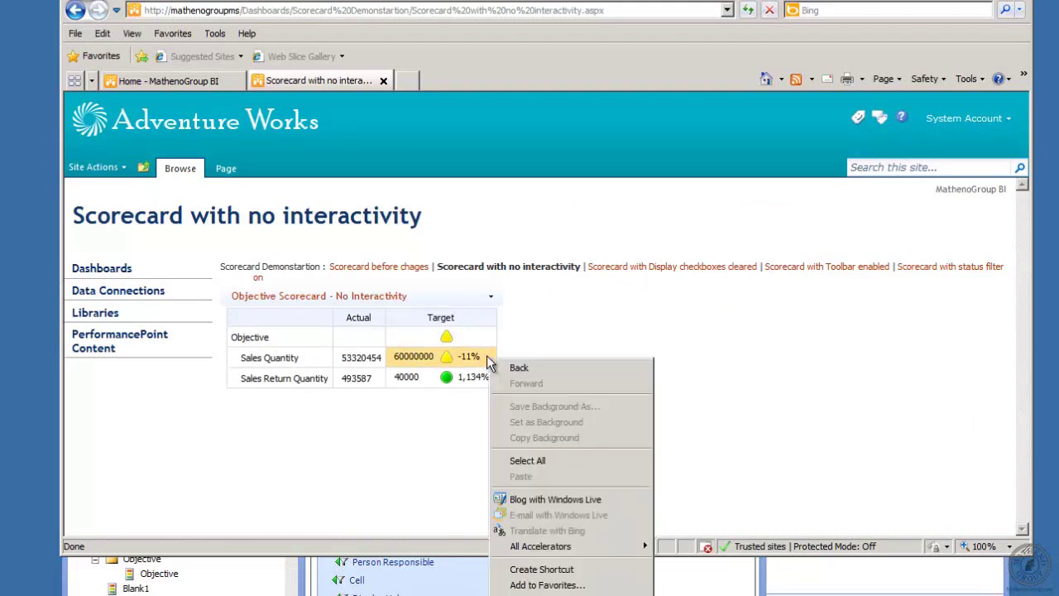
{"action": "left_click", "coordinate": [758, 425]}
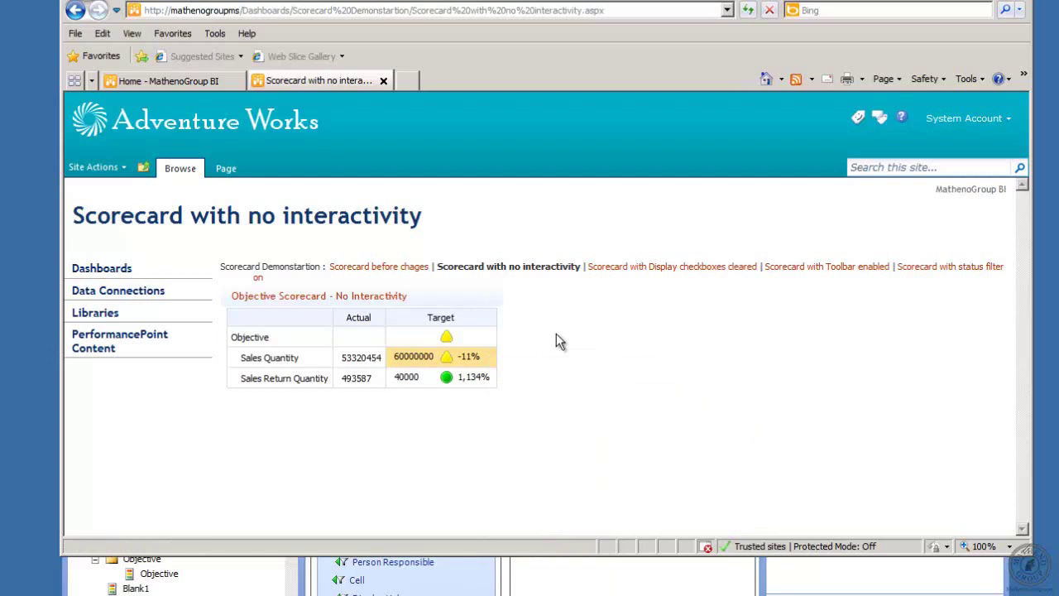
{"action": "left_click", "coordinate": [347, 270]}
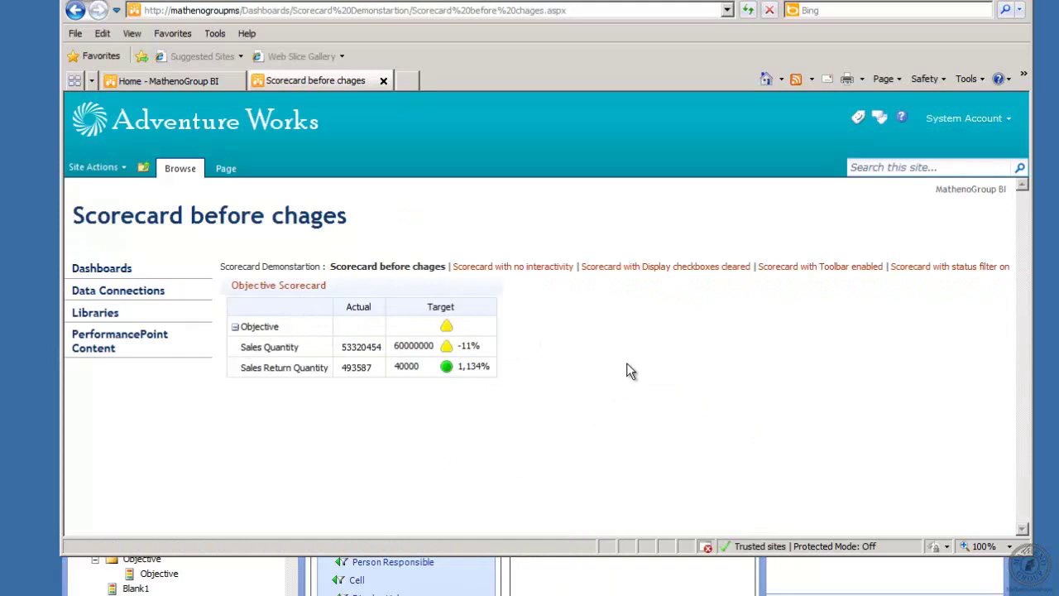
Compare the Display checkboxes cleared page against the before-changes page, then return to Dashboard Designer
{"action": "left_click", "coordinate": [659, 266]}
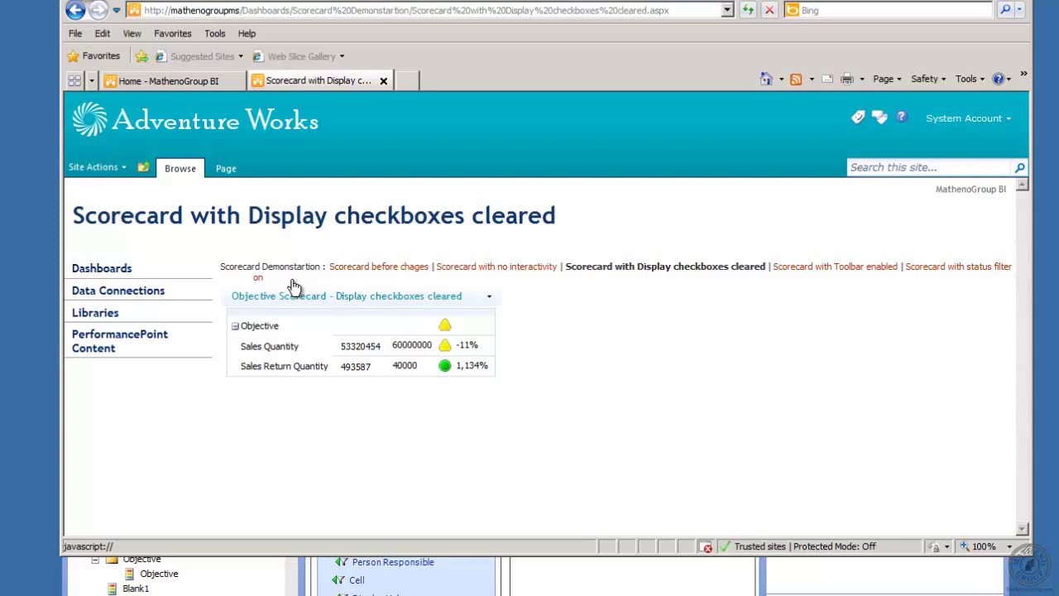
{"action": "left_click", "coordinate": [367, 271]}
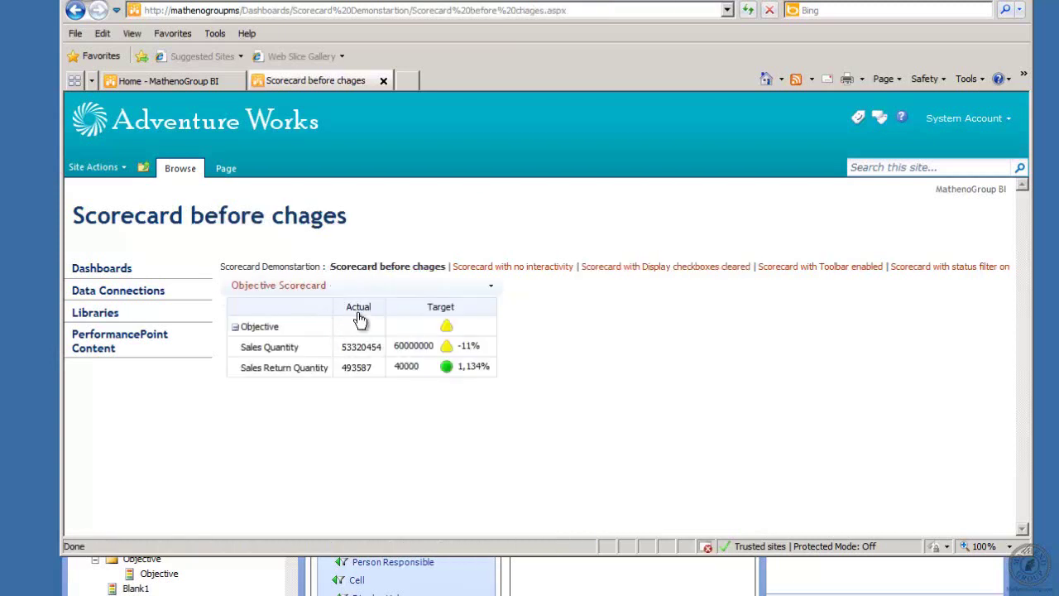
{"action": "left_click", "coordinate": [679, 268]}
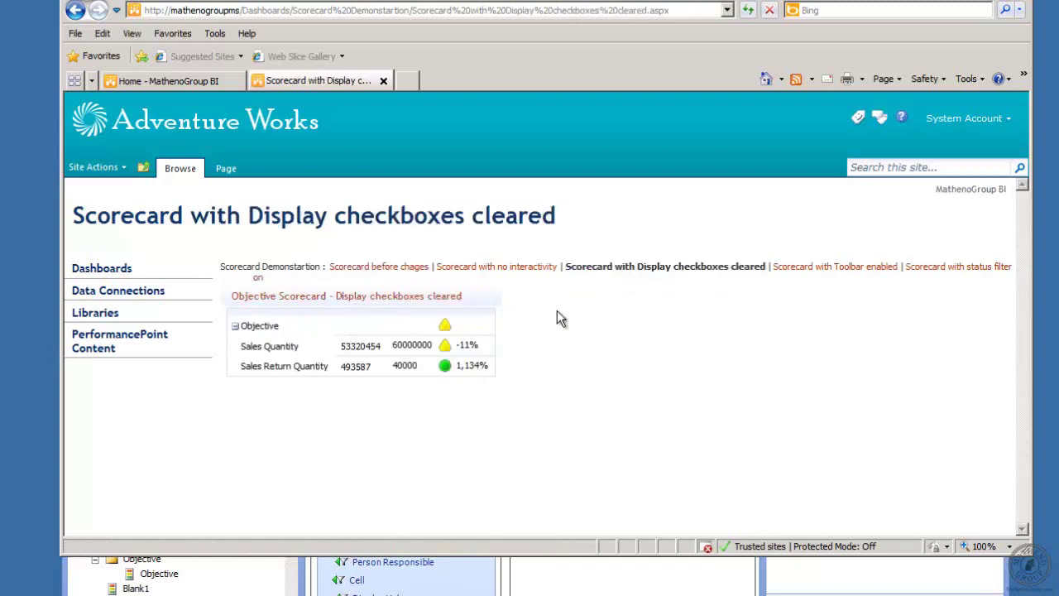
{"action": "left_click", "coordinate": [620, 586]}
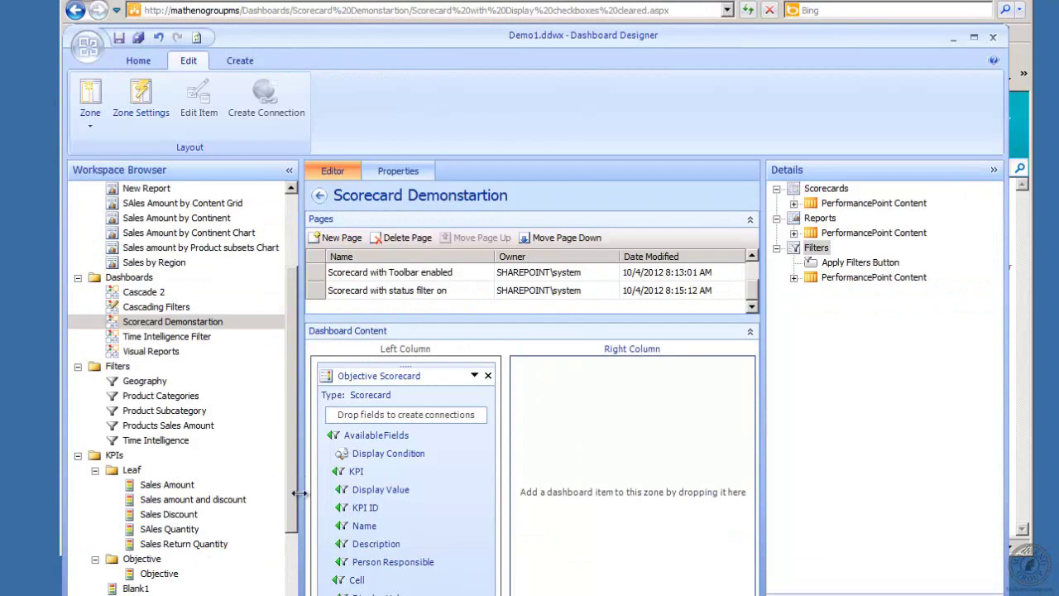
{"action": "scroll", "coordinate": [292, 496], "scroll_direction": "down", "scroll_amount": 3}
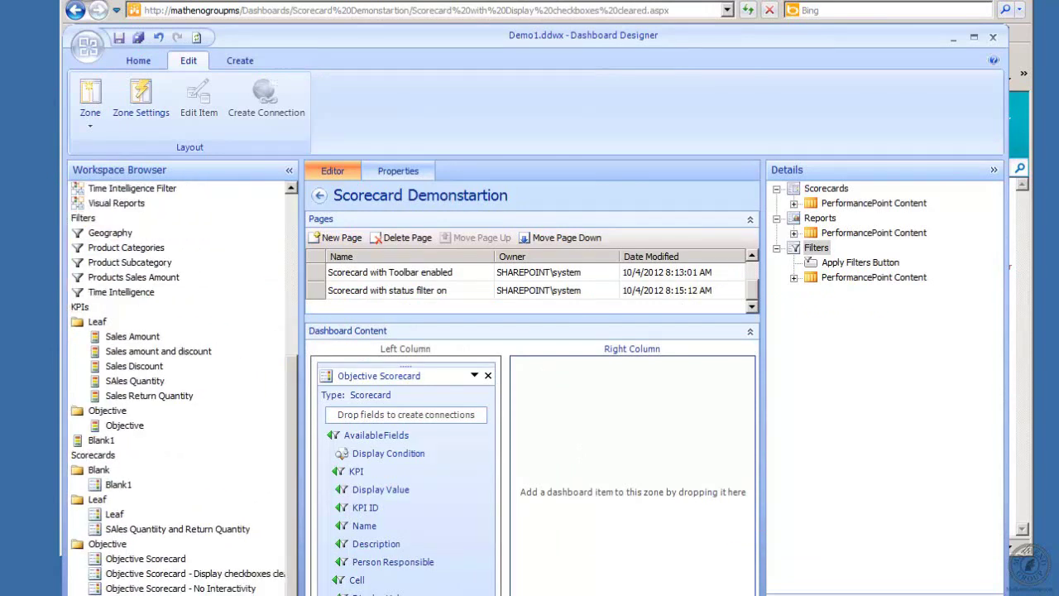
{"action": "left_click", "coordinate": [196, 575]}
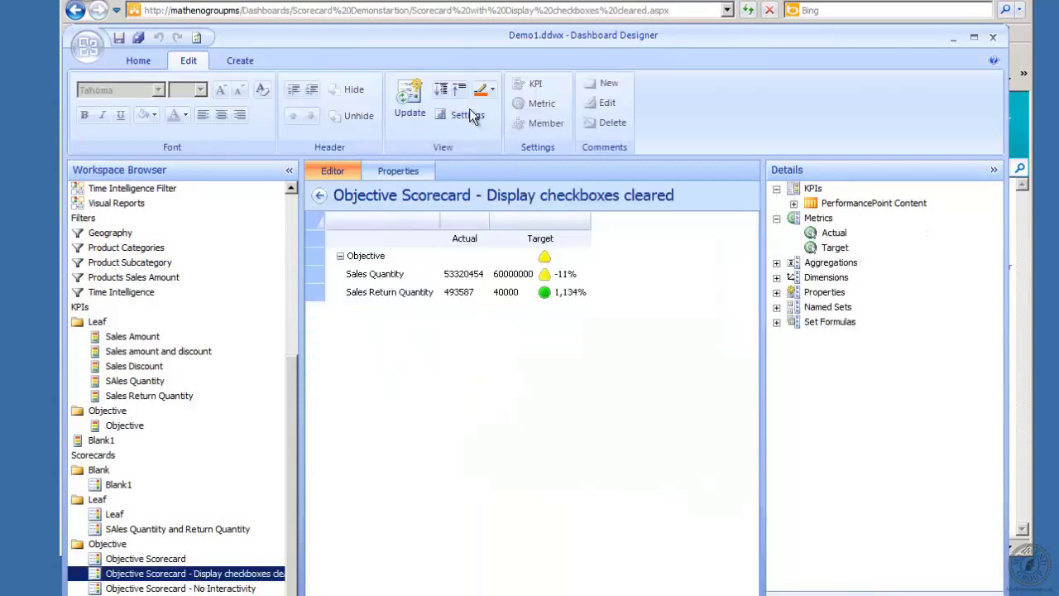
{"action": "left_click", "coordinate": [473, 116]}
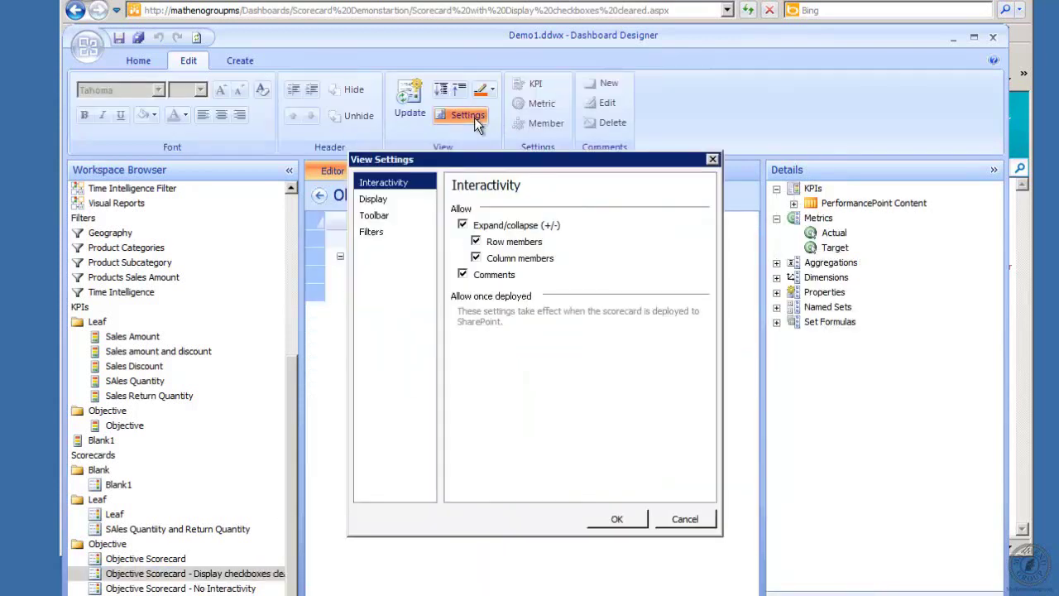
{"action": "left_click", "coordinate": [403, 200]}
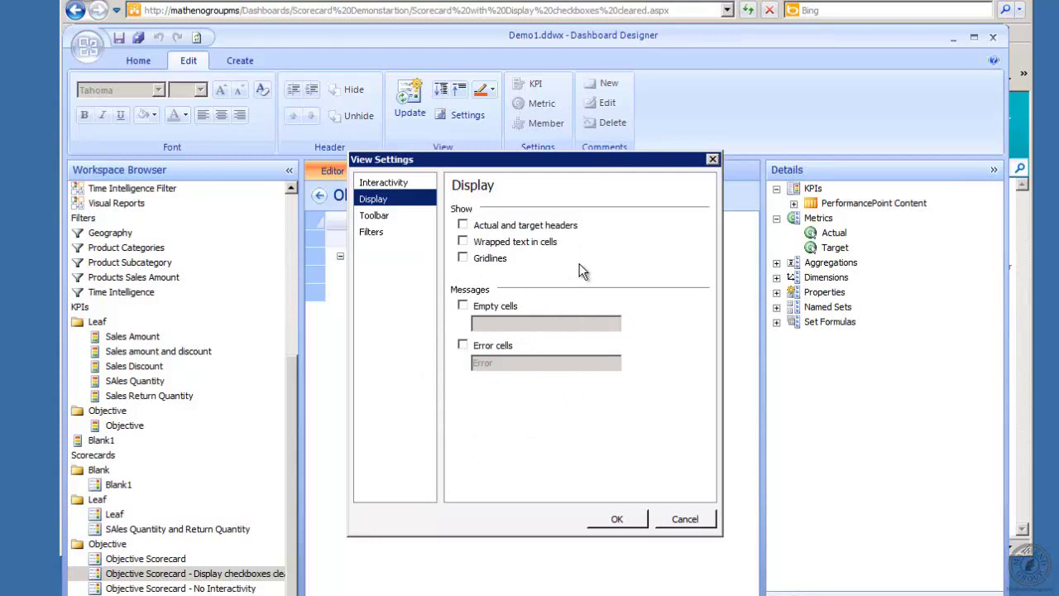
{"action": "left_click", "coordinate": [463, 305]}
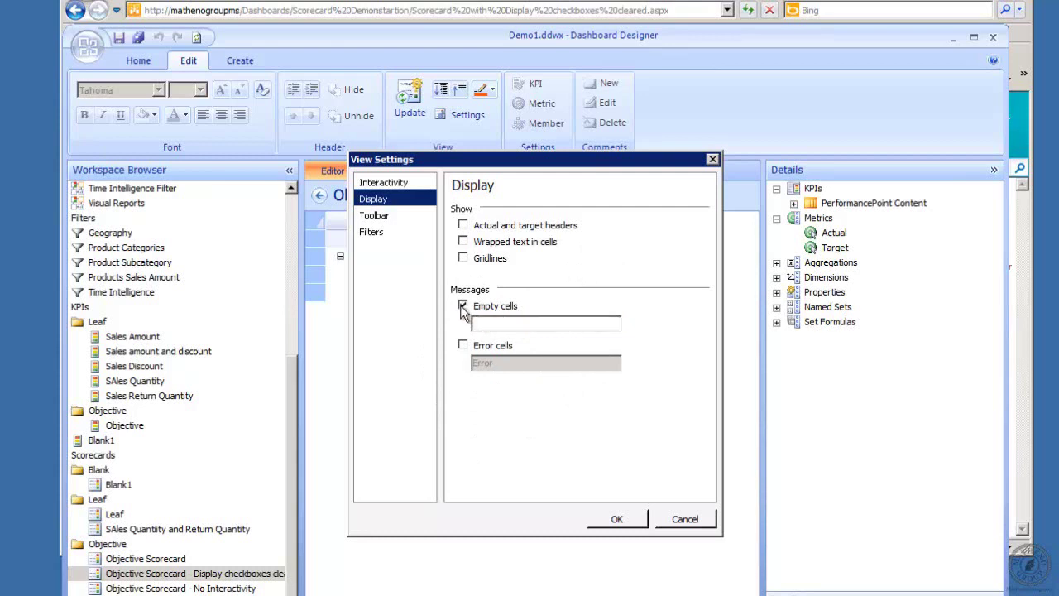
{"action": "left_click", "coordinate": [462, 306]}
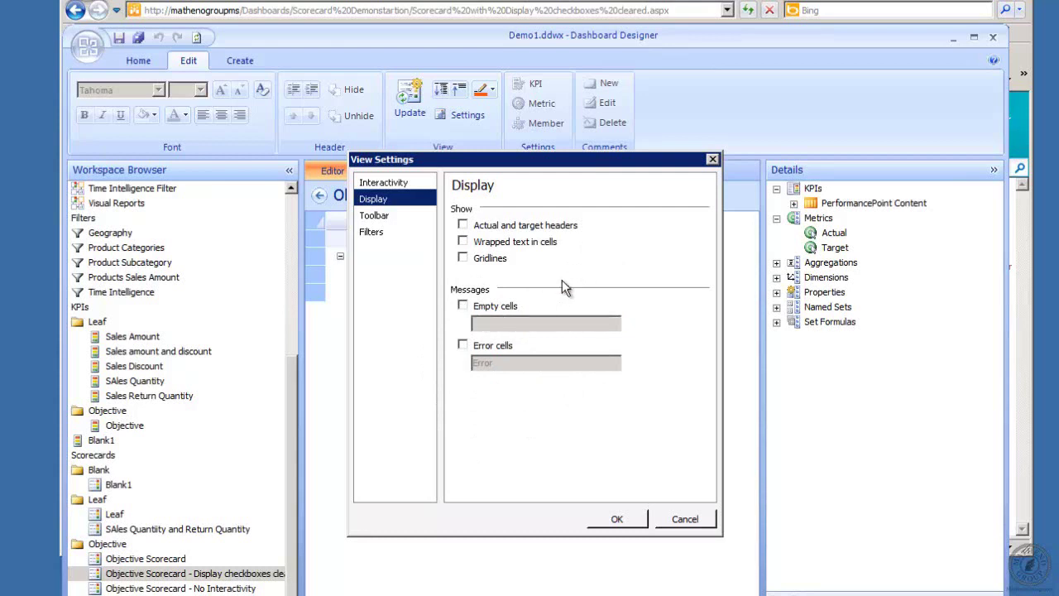
{"action": "left_click", "coordinate": [690, 521]}
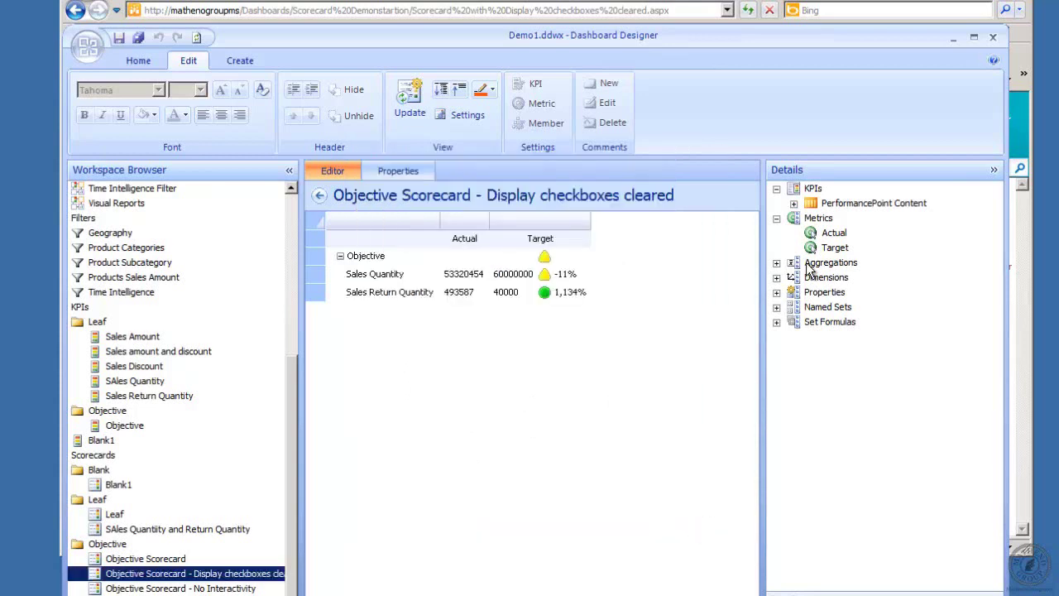
Open the Scorecard with Toolbar enabled page and try Collapse All and Expand All
{"action": "left_click", "coordinate": [954, 38]}
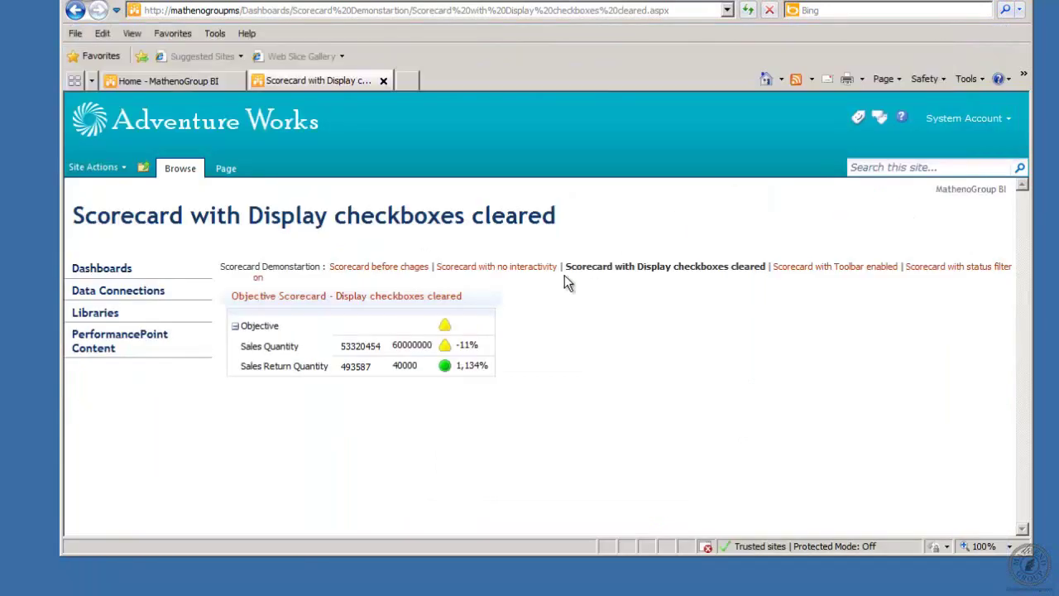
{"action": "left_click", "coordinate": [811, 267]}
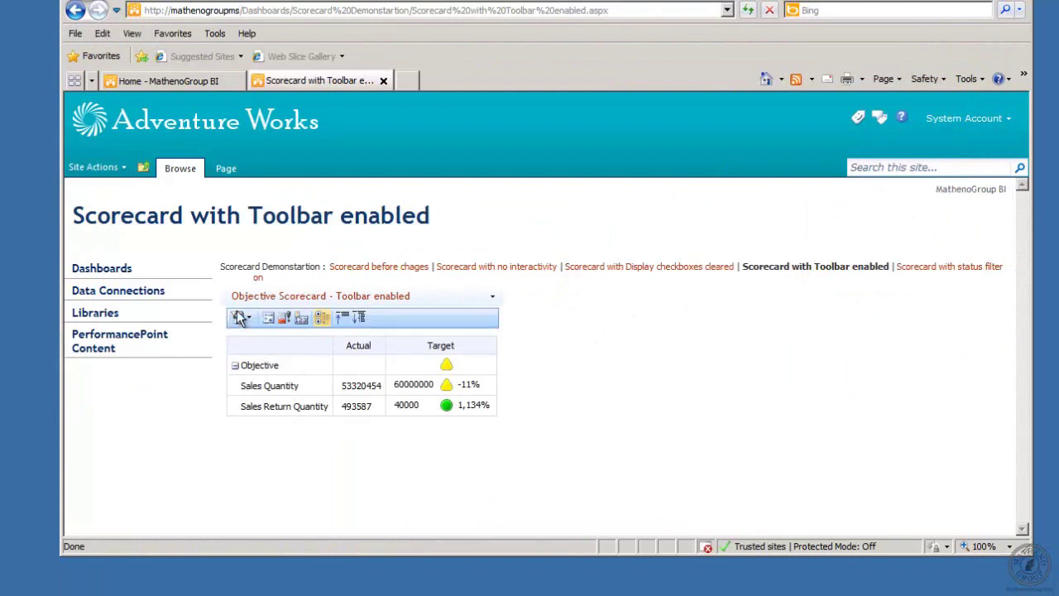
{"action": "left_click", "coordinate": [347, 322]}
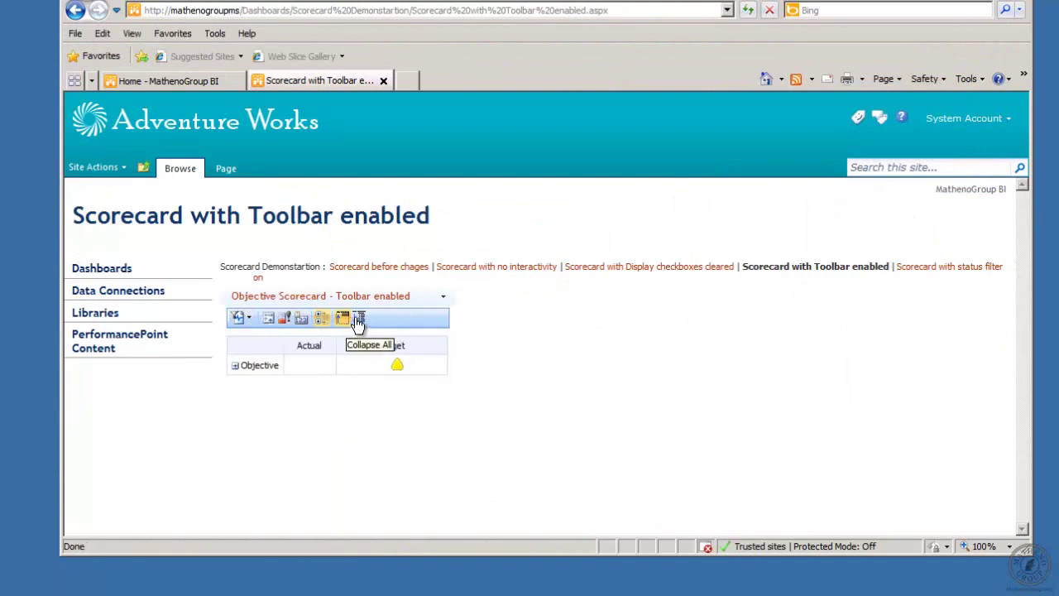
{"action": "left_click", "coordinate": [358, 319]}
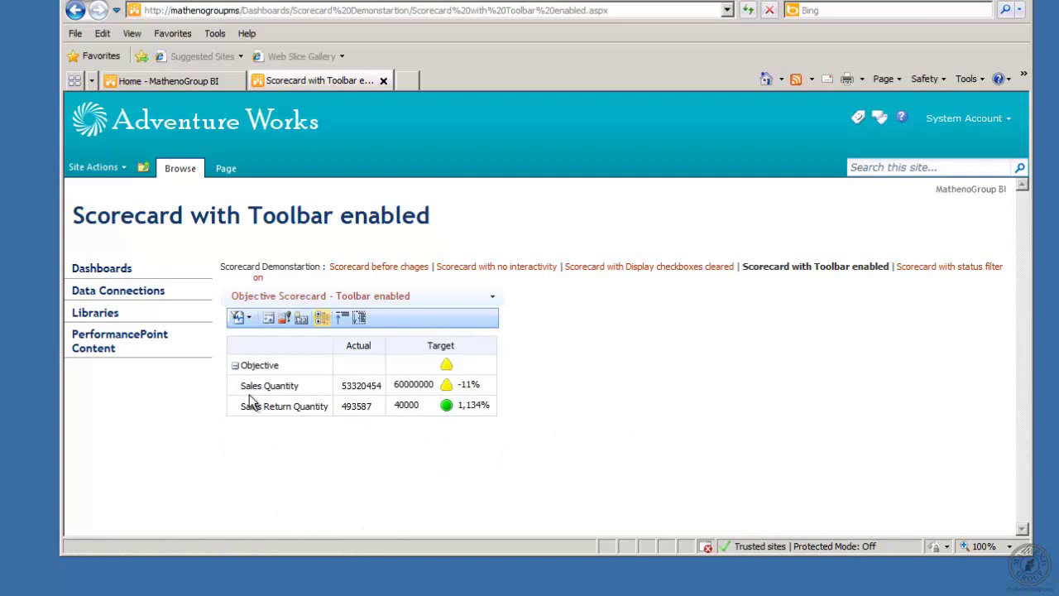
Toggle the scorecard between flat list and tree layouts, ending as a tree
{"action": "left_click", "coordinate": [323, 319]}
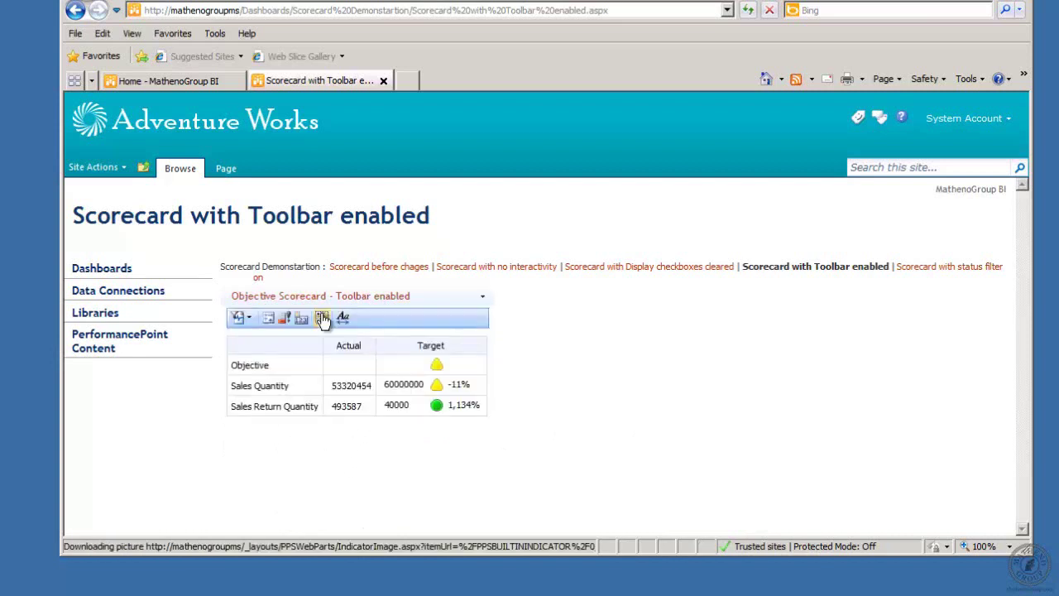
{"action": "left_click", "coordinate": [323, 319]}
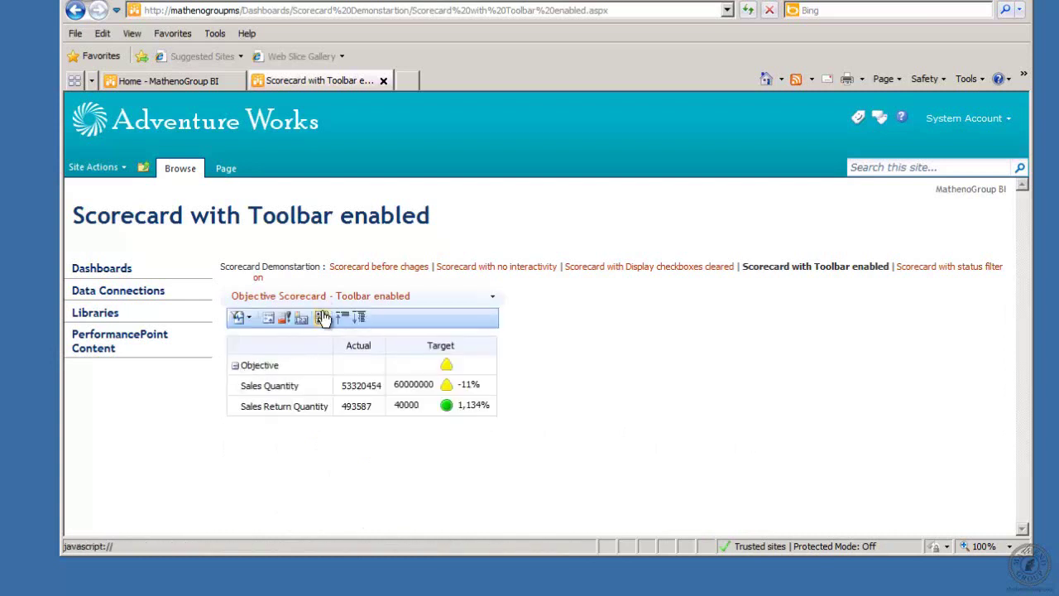
{"action": "left_click", "coordinate": [323, 318]}
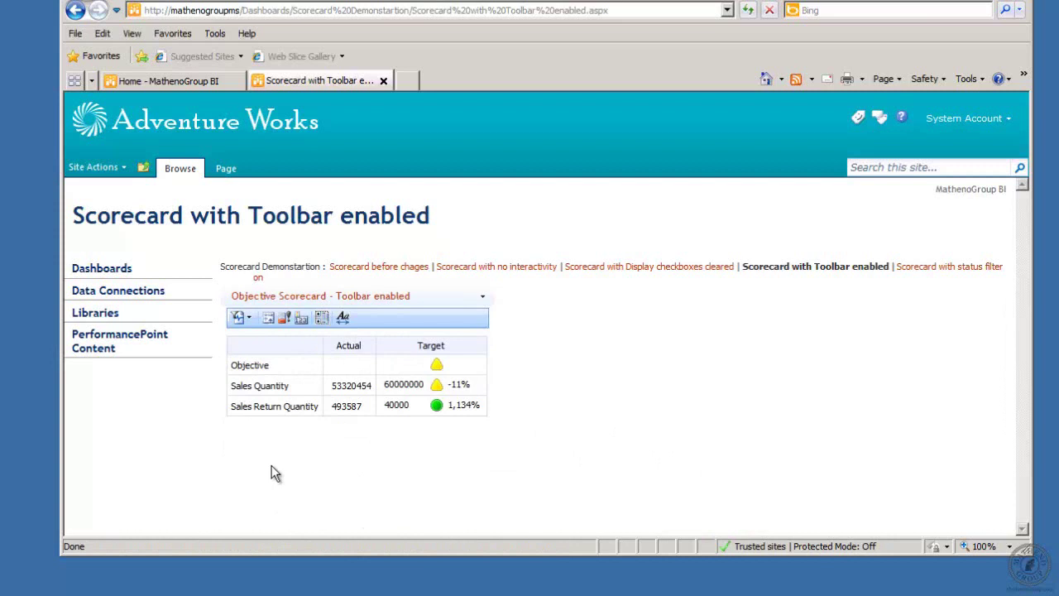
{"action": "left_click", "coordinate": [323, 319]}
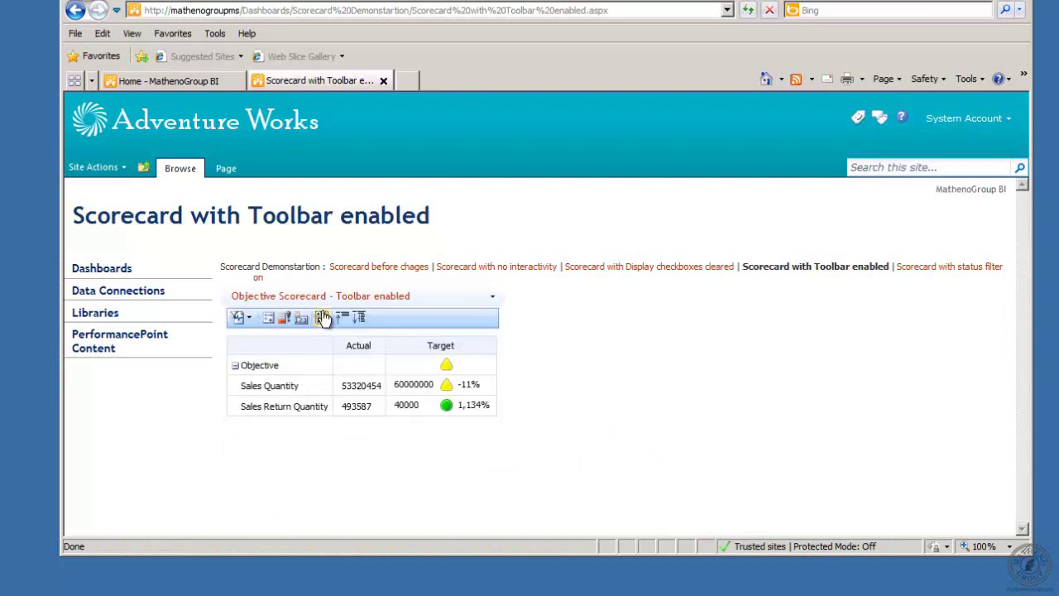
{"action": "left_click", "coordinate": [248, 319]}
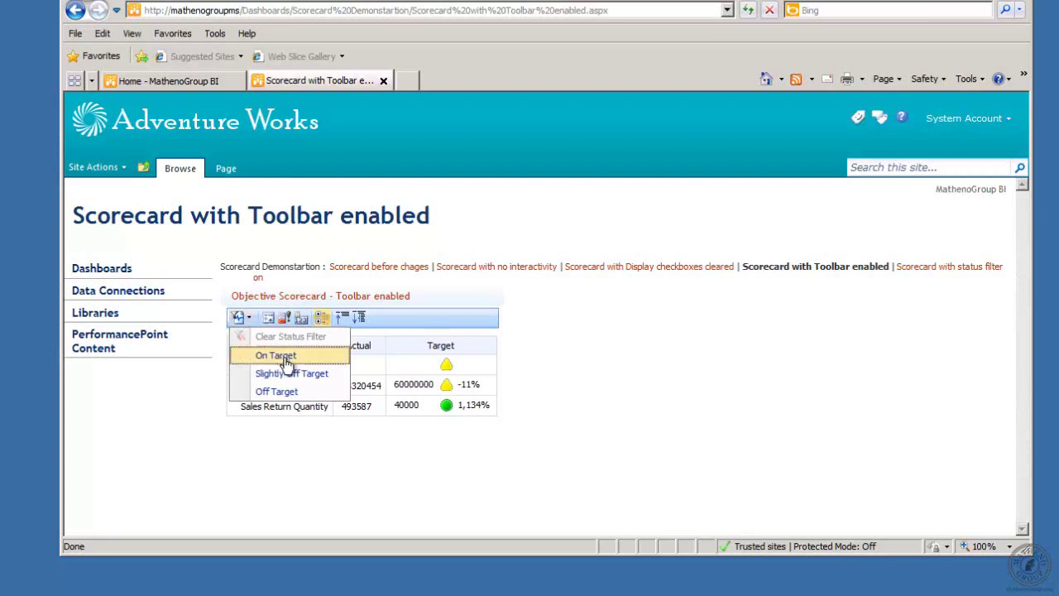
{"action": "left_click", "coordinate": [273, 394]}
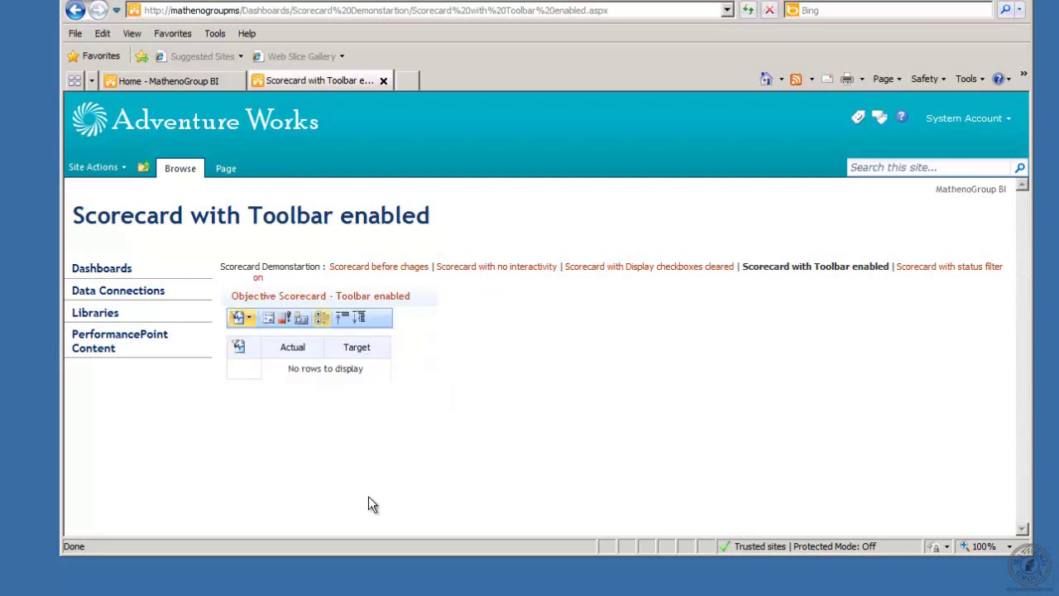
{"action": "left_click", "coordinate": [249, 320]}
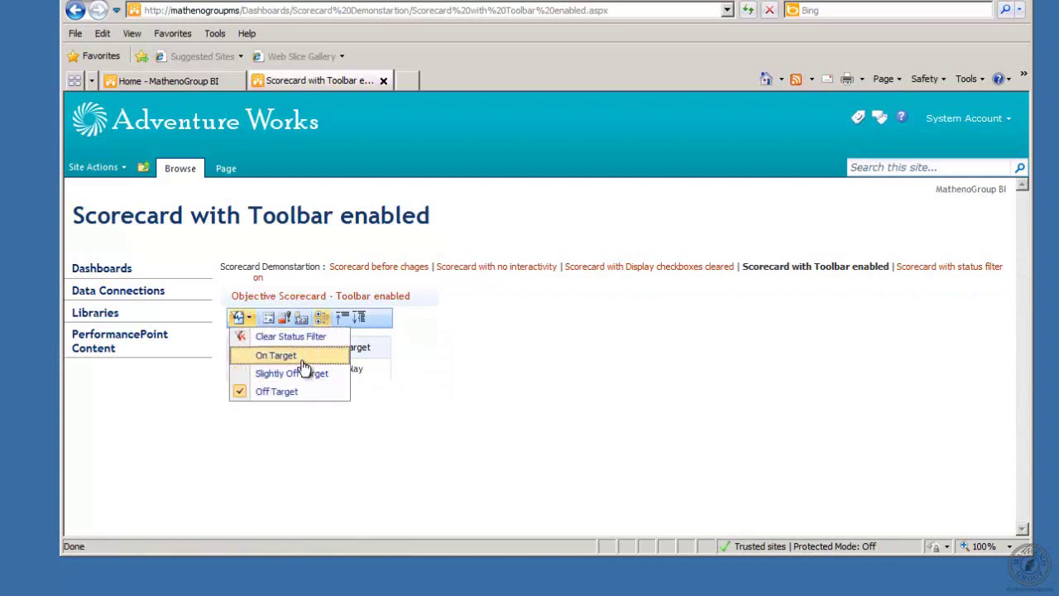
{"action": "left_click", "coordinate": [306, 358]}
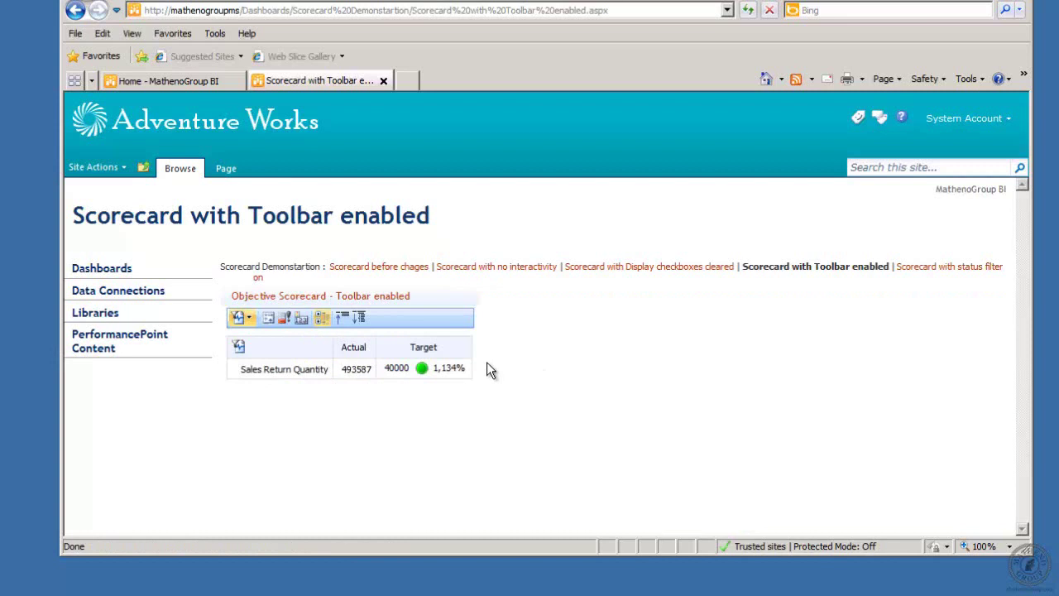
{"action": "left_click", "coordinate": [246, 318]}
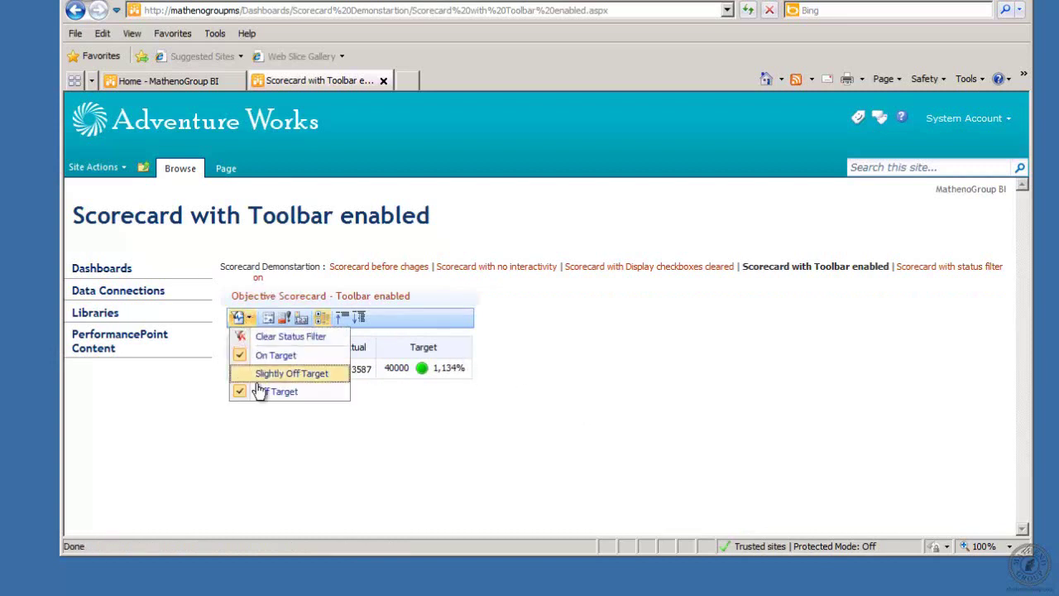
{"action": "left_click", "coordinate": [269, 336]}
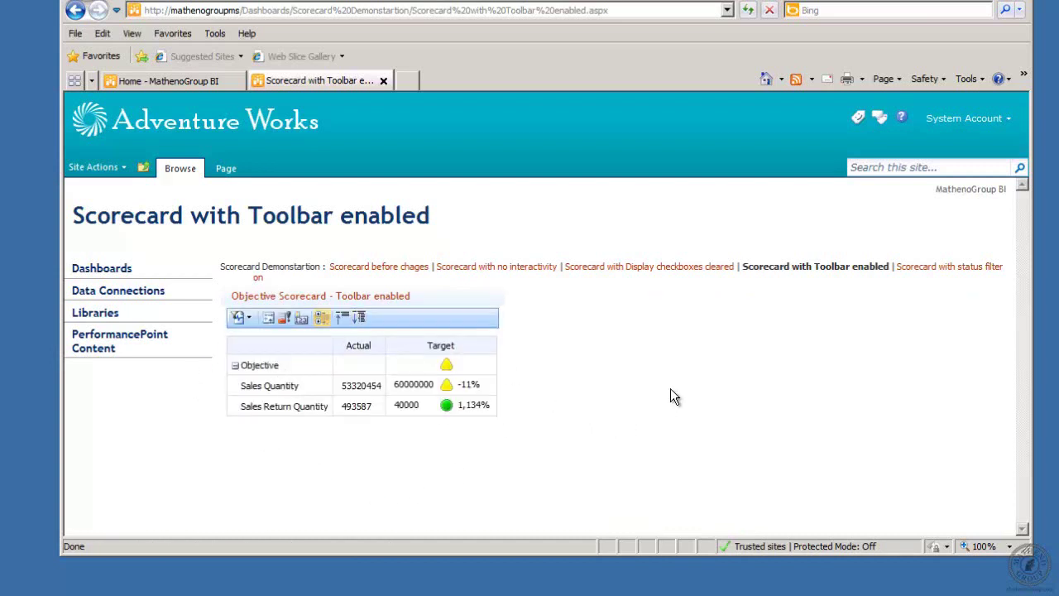
{"action": "left_click", "coordinate": [935, 268]}
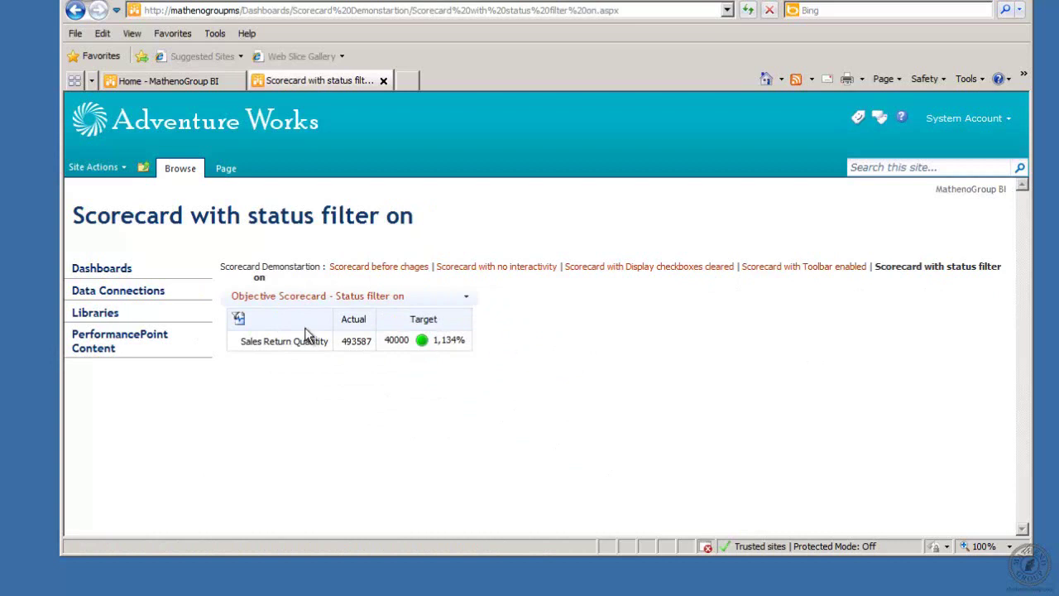
Clear the status filter so Sales Quantity and Sales Return Quantity rows both show
{"action": "left_click", "coordinate": [238, 320]}
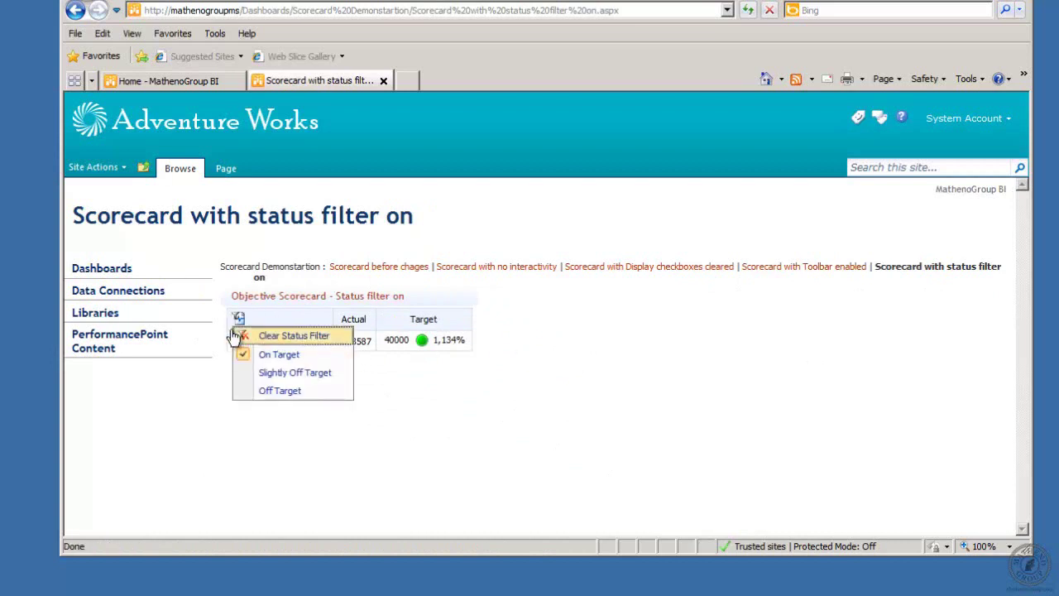
{"action": "left_click", "coordinate": [273, 339]}
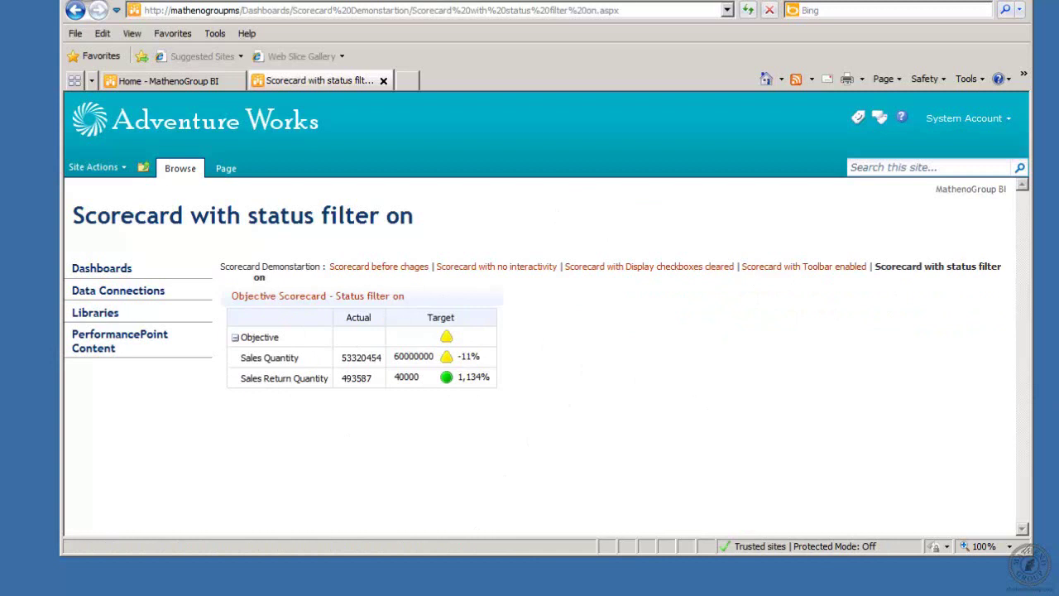
Switch back to Dashboard Designer showing the 'Objective Scorecard - Display checkboxes cleared' editor
{"action": "key", "text": "alt+Tab"}
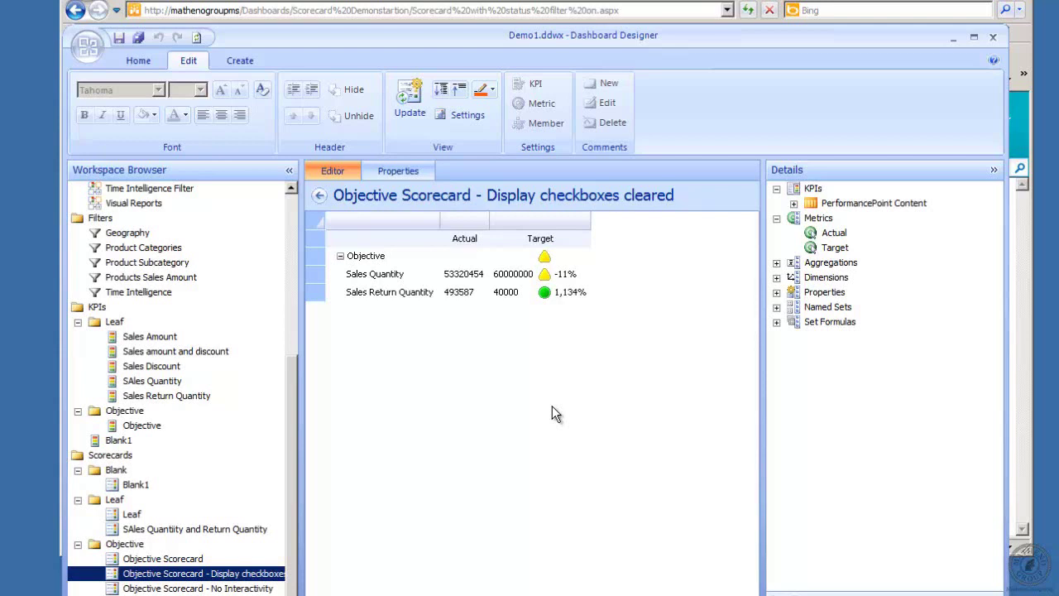